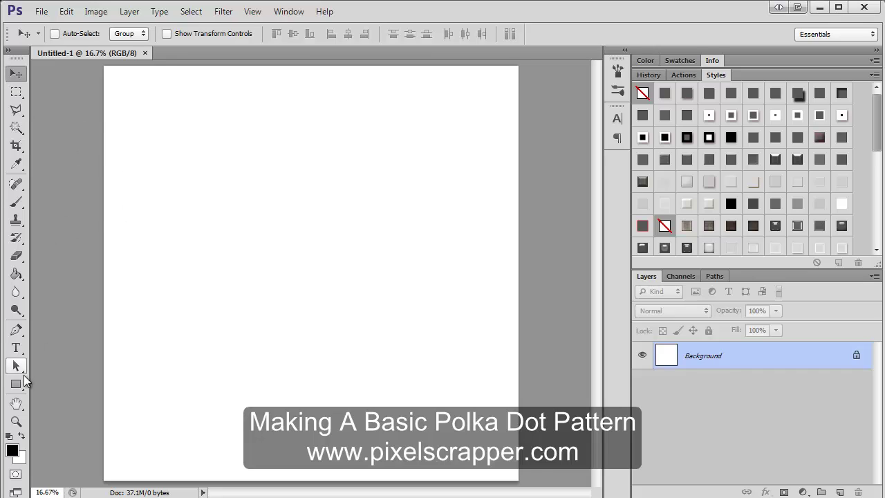
Draw a small black circle with the Ellipse Tool on a new Layer 1 near the top-left.
drag(20, 388, 63, 407)
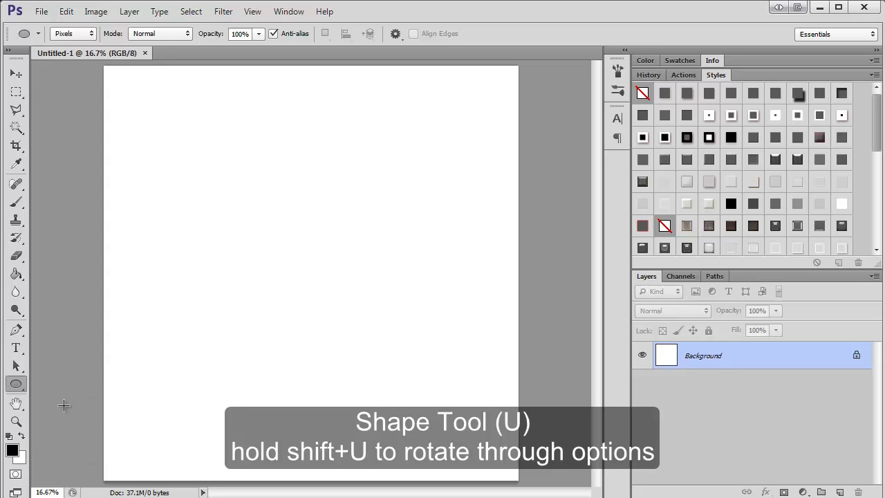
key(ctrl+shift+n)
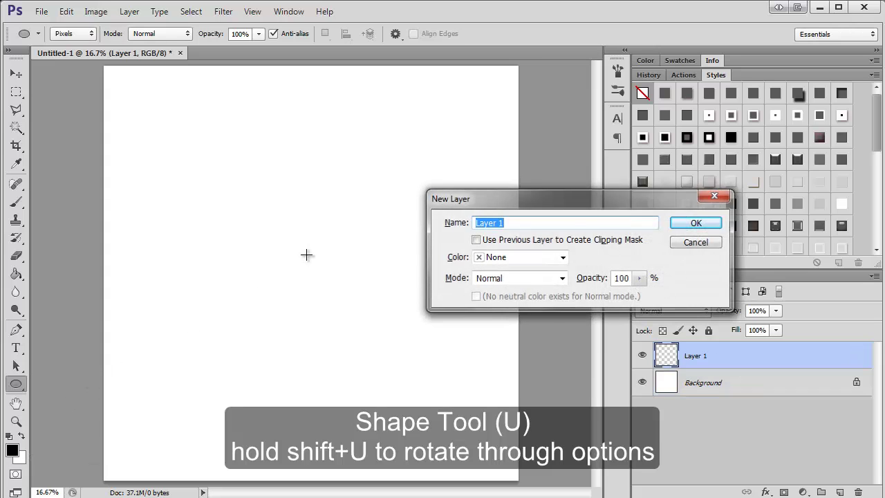
key(Return)
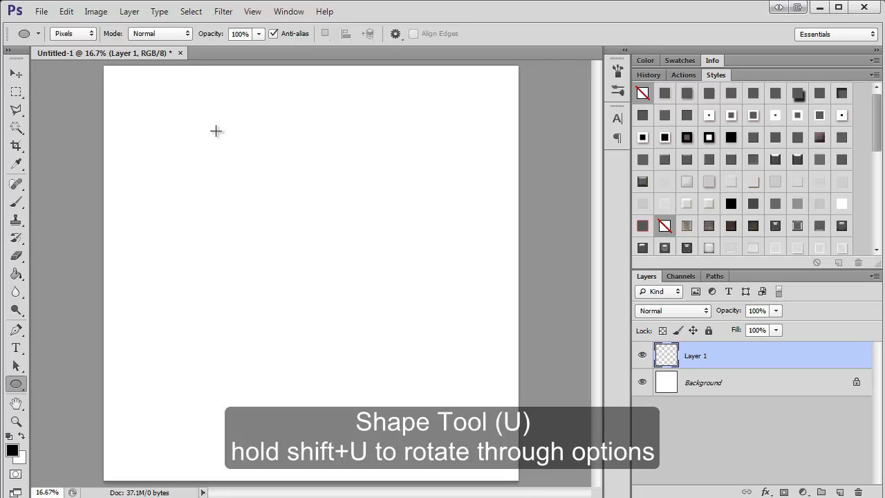
drag(200, 116, 219, 133)
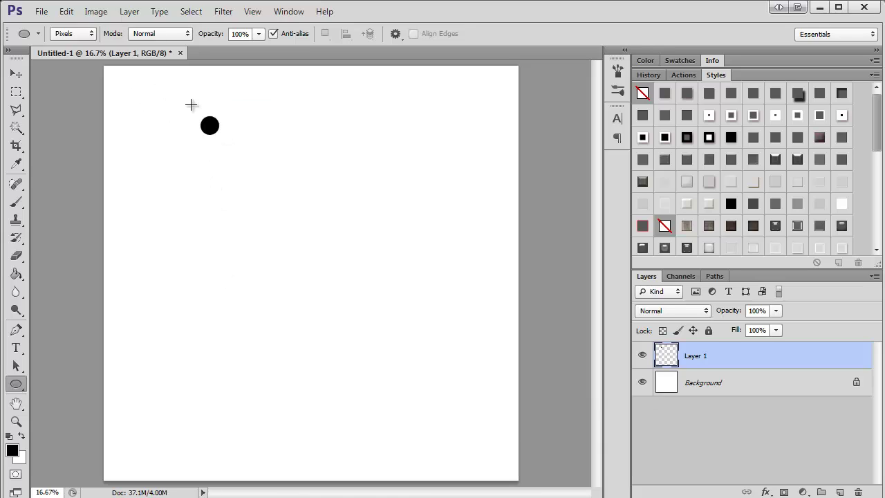
Hide the Background layer, trim the transparent pixels around the circle, and zoom in on it.
click(641, 382)
click(67, 12)
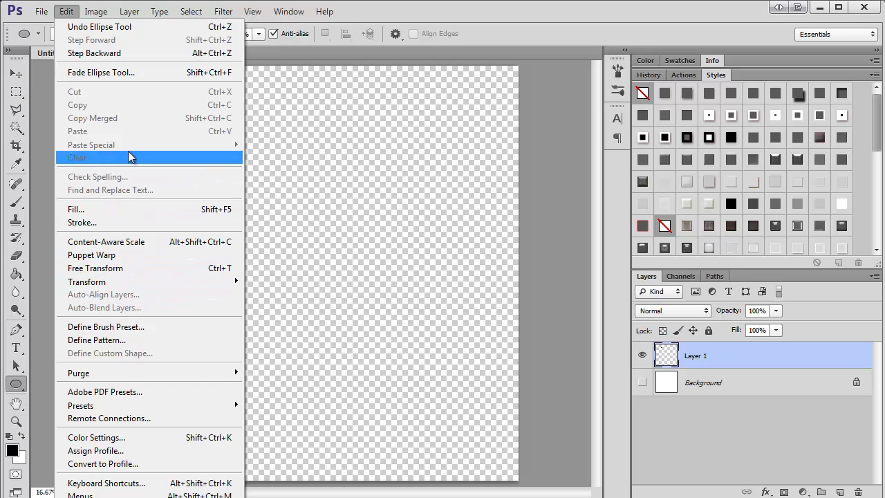
mouse_move(96, 11)
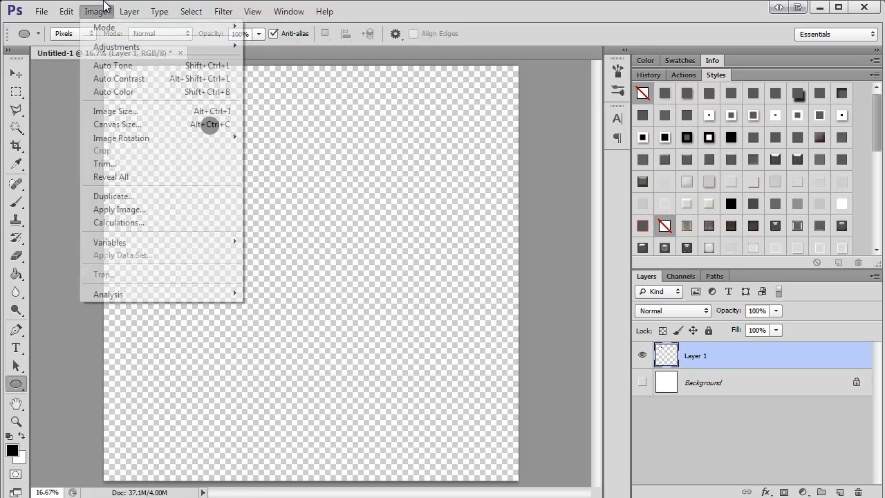
click(105, 164)
key(Return)
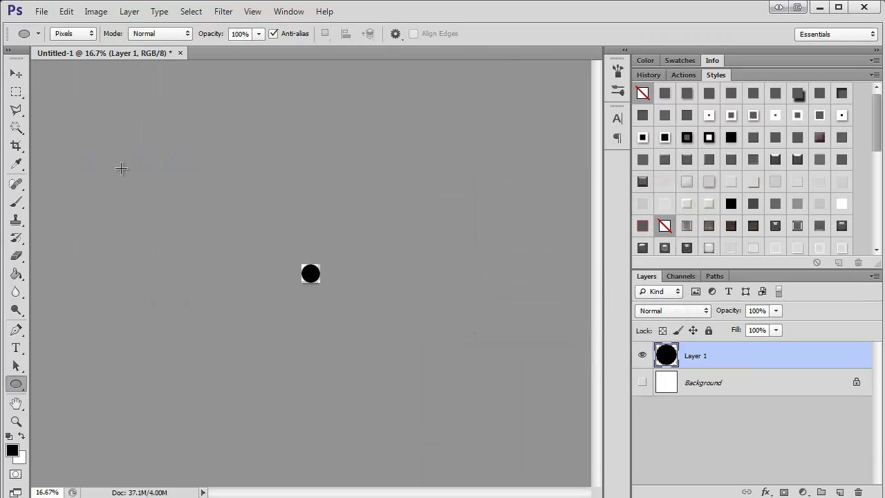
key(z)
click(352, 279)
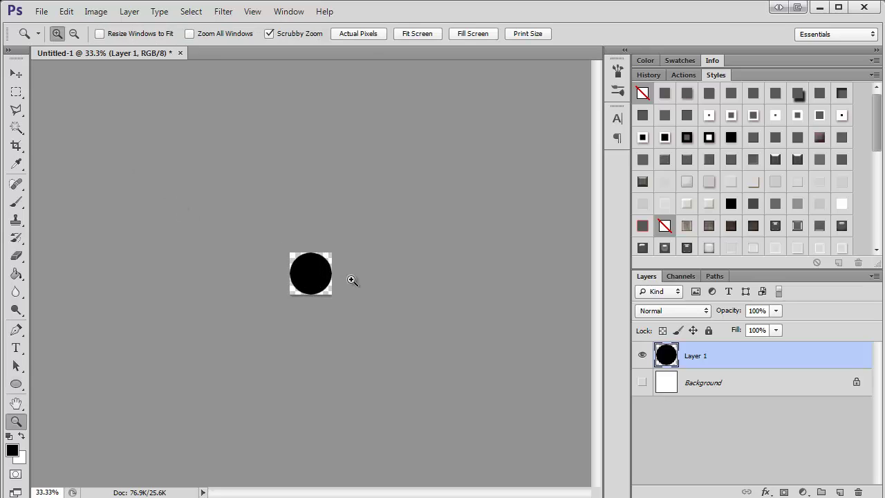
click(352, 279)
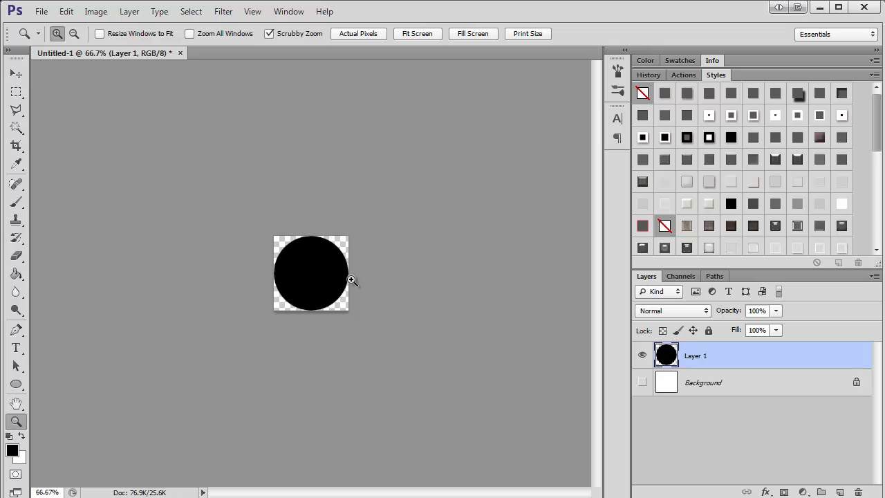
Set Canvas Size width and height to 1 inch each.
click(94, 11)
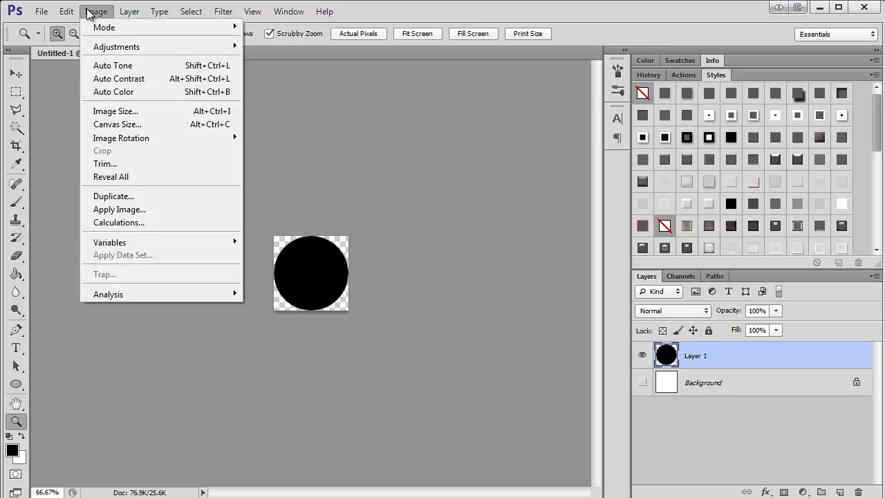
click(149, 124)
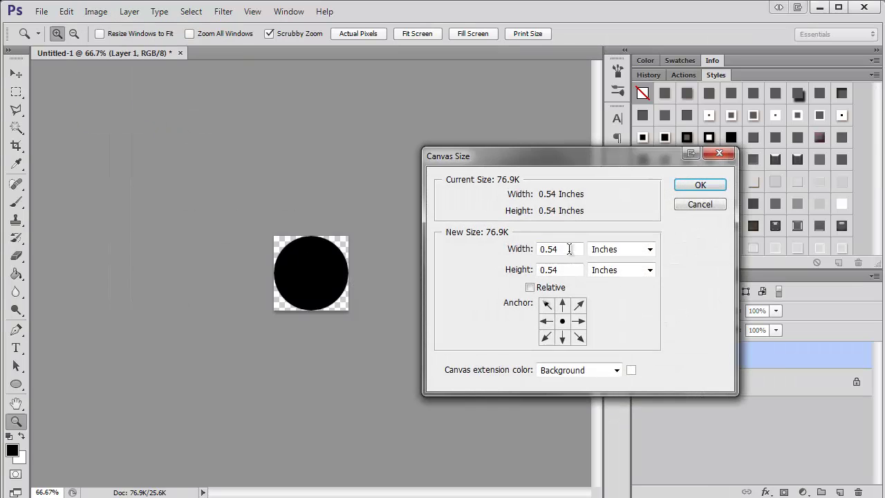
drag(566, 249, 525, 255)
text(1)
key(Tab)
key(Tab)
text(1)
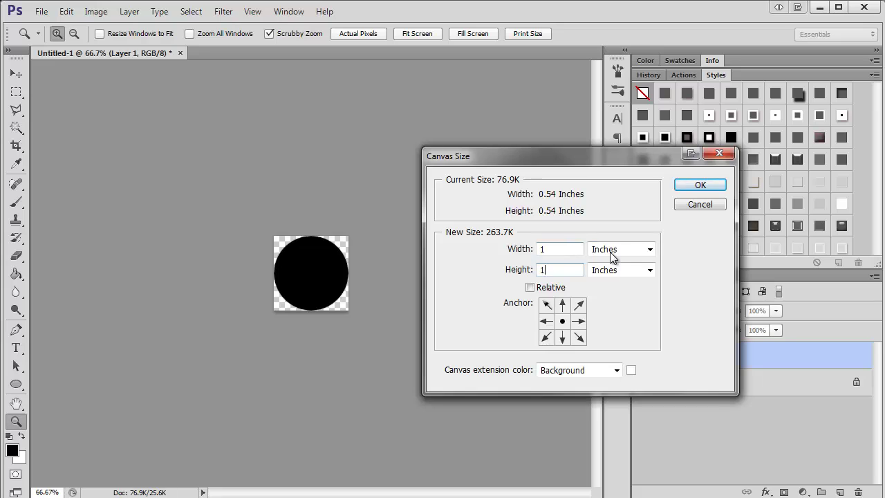
click(700, 187)
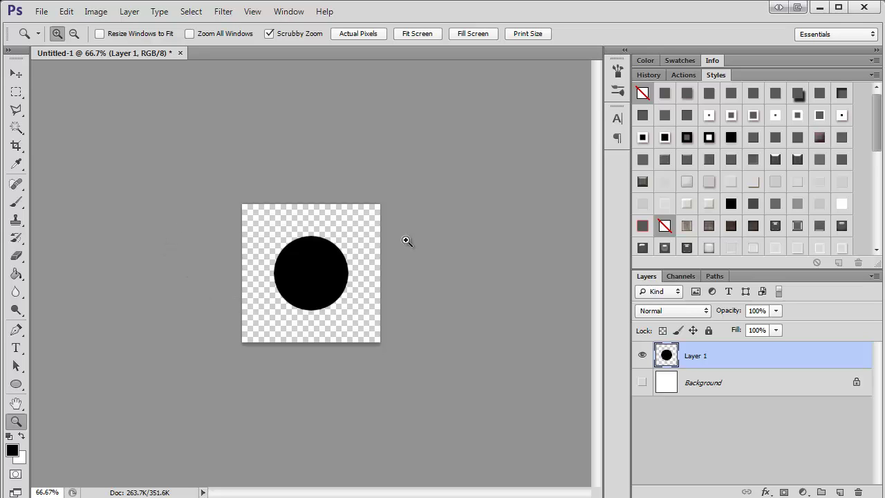
Define the circle tile as Pattern 4.
click(66, 12)
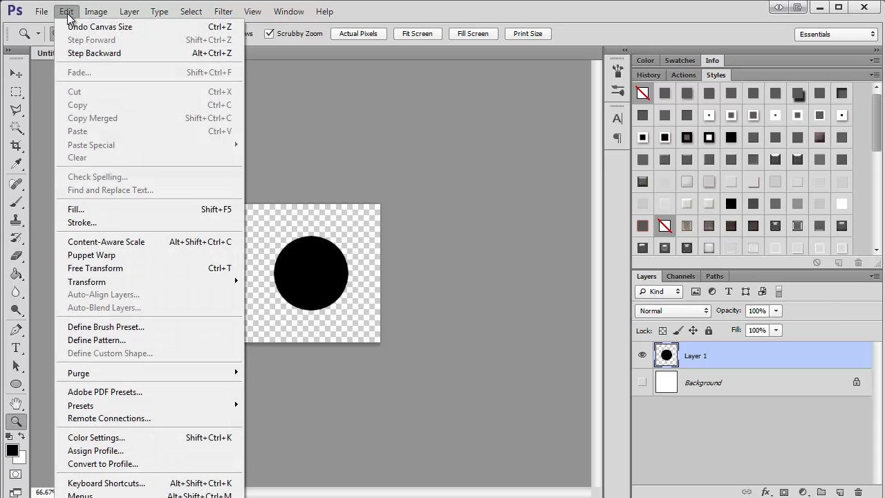
click(152, 340)
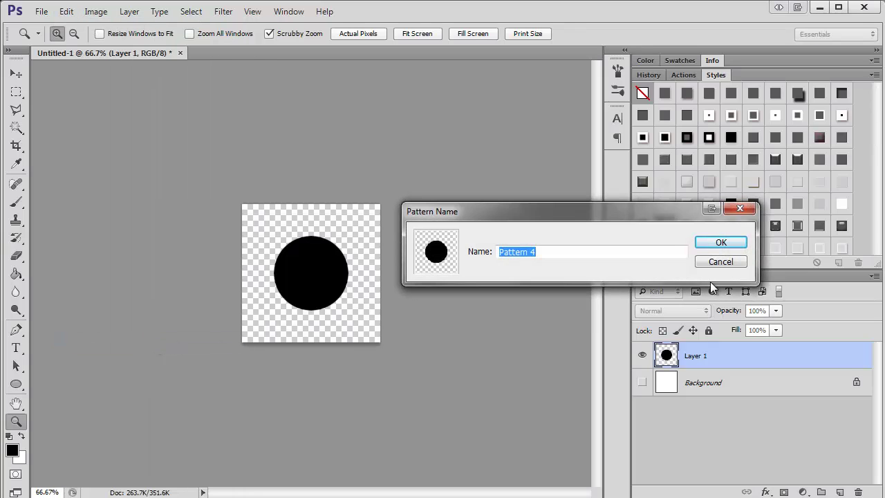
click(713, 243)
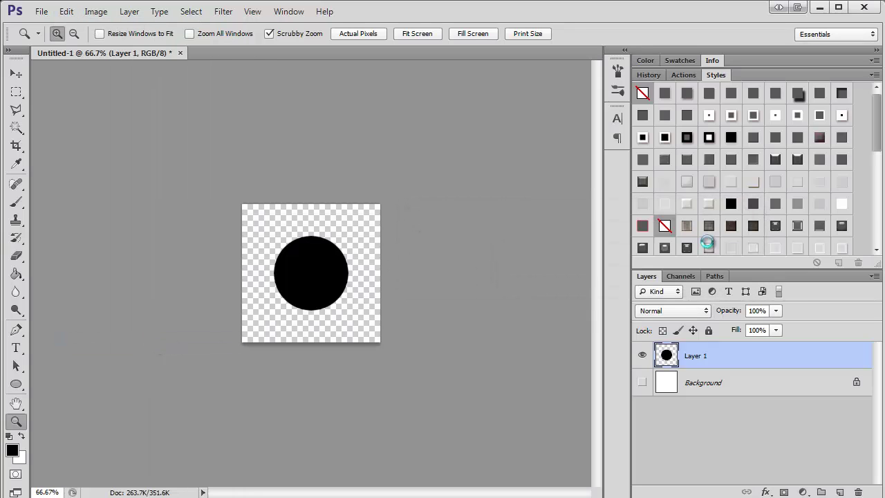
Create a new white document and set the Paint Bucket to fill with the Pattern 4 dots.
key(ctrl+n)
click(712, 187)
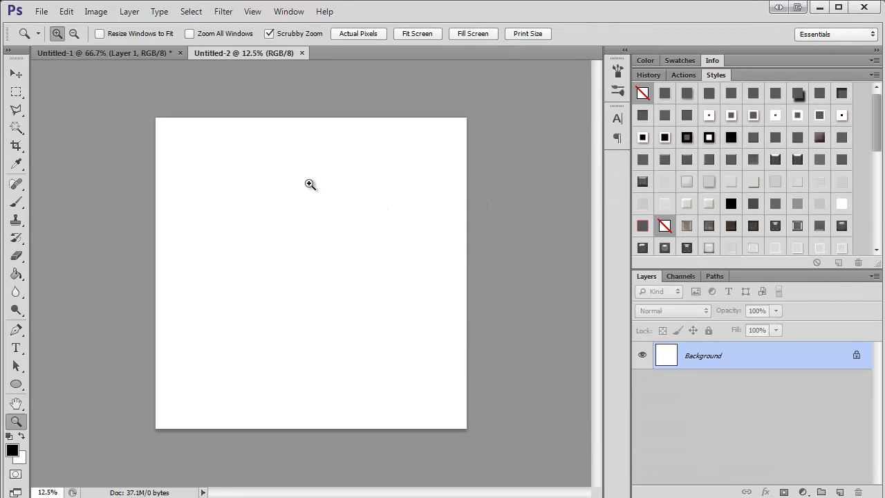
key(g)
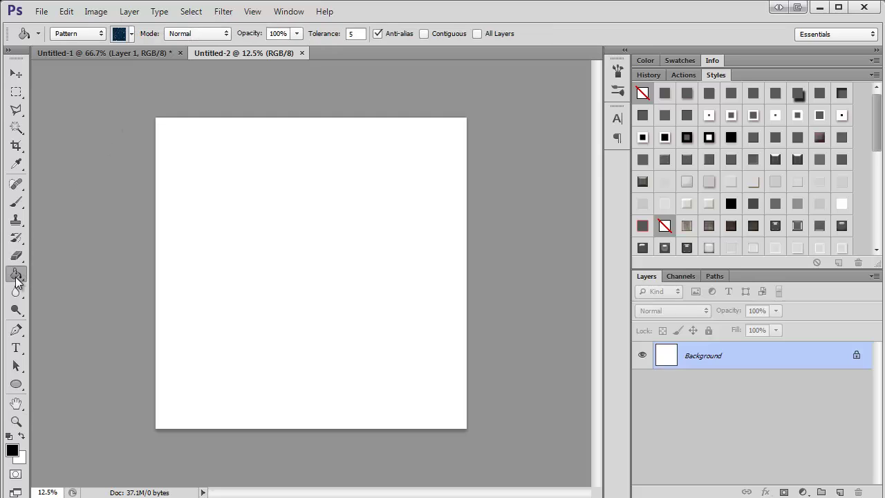
click(100, 38)
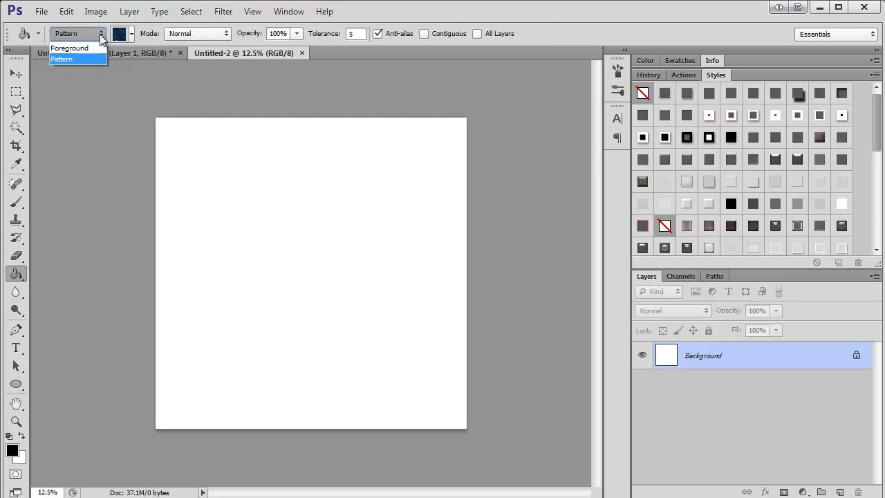
click(83, 58)
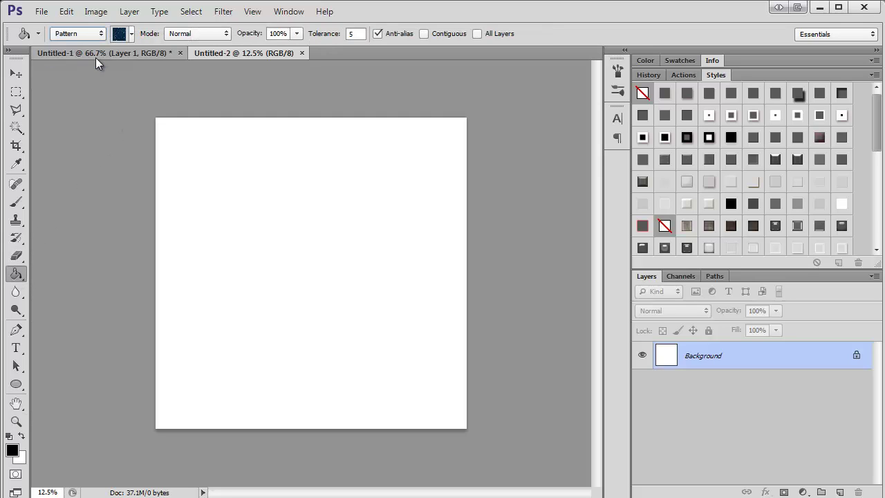
click(131, 34)
scroll(134, 97, down, 4)
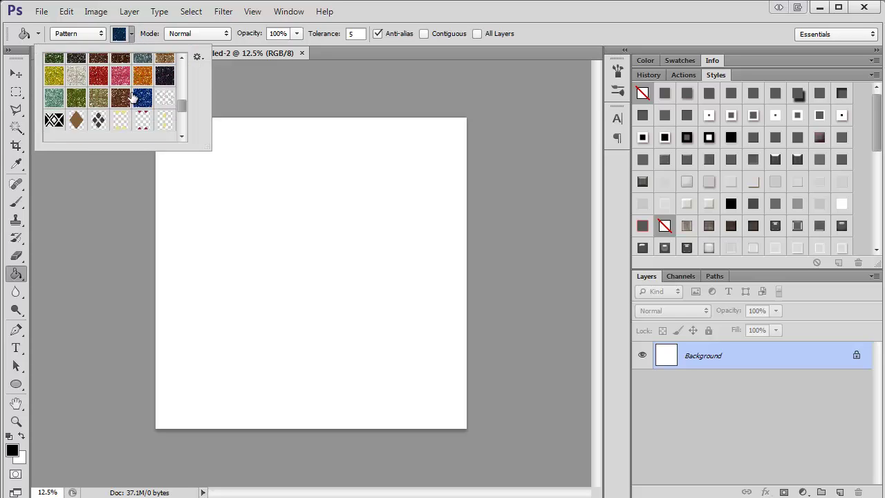
scroll(133, 96, down, 5)
click(53, 131)
Fill a new Layer 1 with the polka-dot pattern, then hide that layer.
key(ctrl+shift+n)
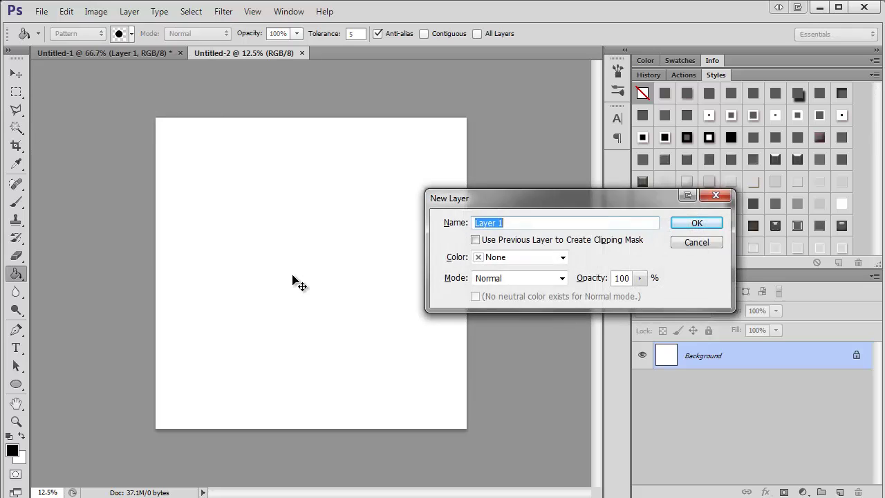
key(Return)
click(297, 282)
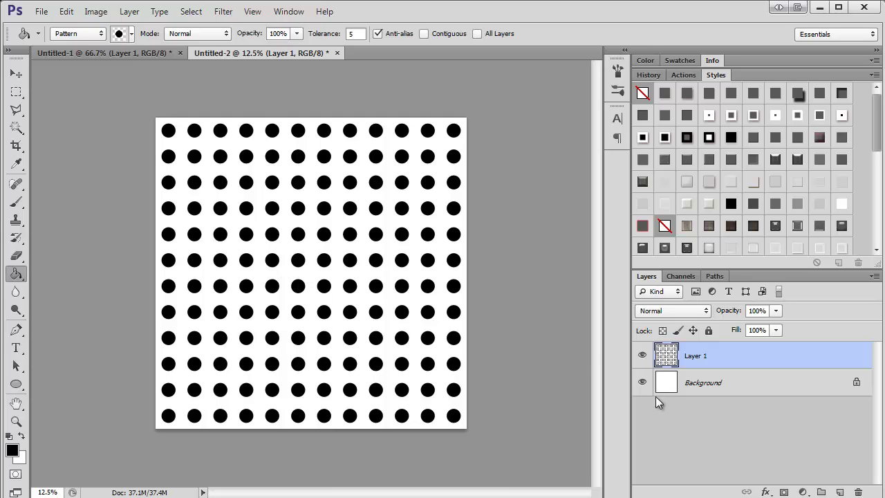
click(642, 355)
Return to Untitled-1 and enlarge its canvas to 3 × 3 inches.
click(139, 53)
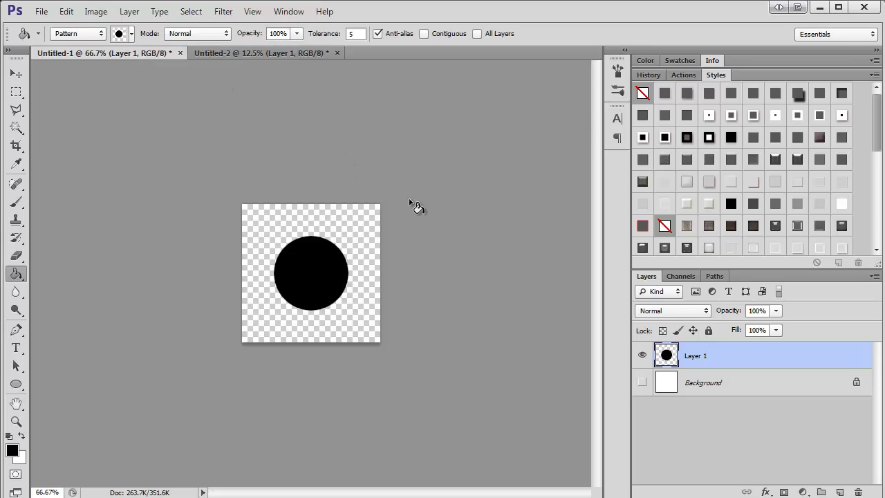
key(ctrl+alt+c)
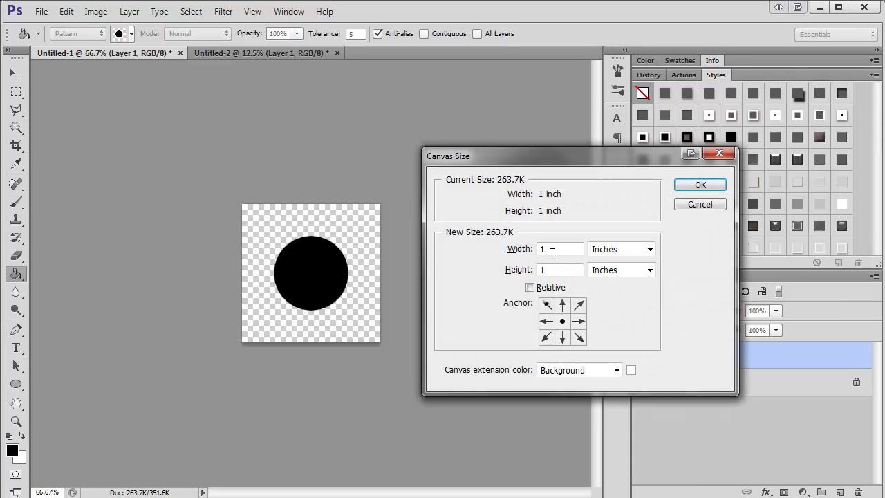
text(3)
key(Tab)
text(3)
key(Return)
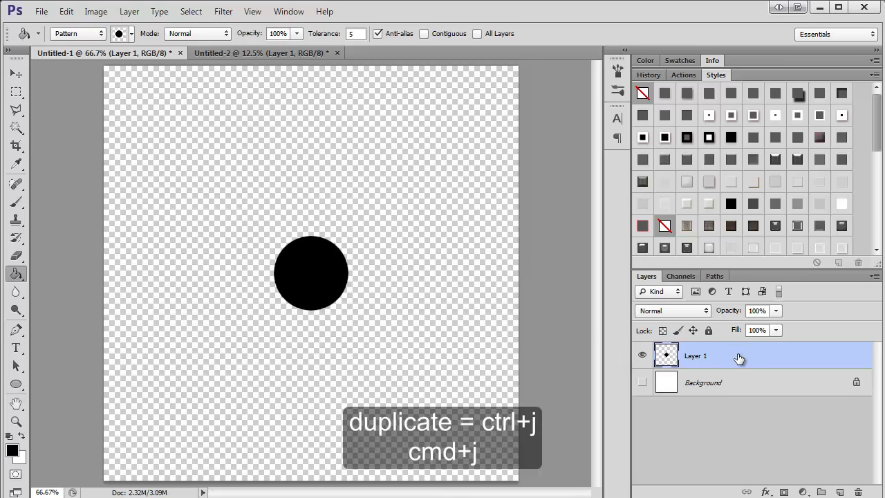
Duplicate the dot twice, move copies to upper left and right, and align their vertical centers.
key(ctrl+j)
key(v)
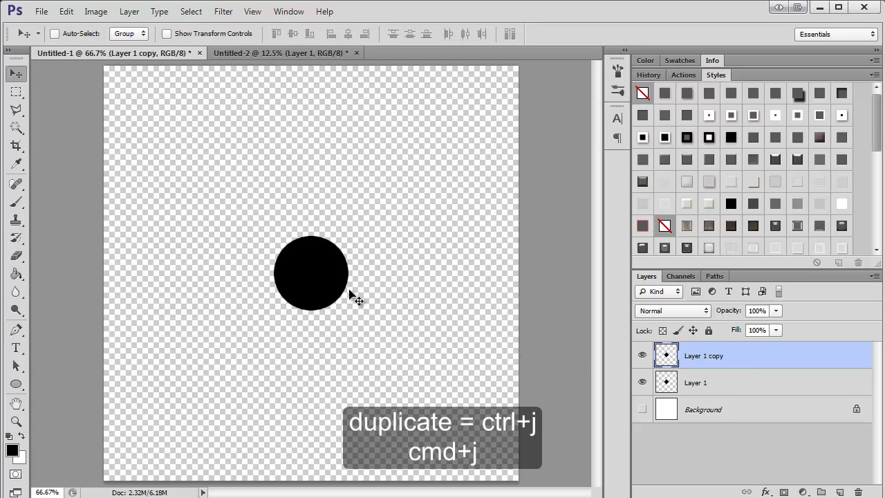
drag(345, 292, 435, 184)
key(ctrl+j)
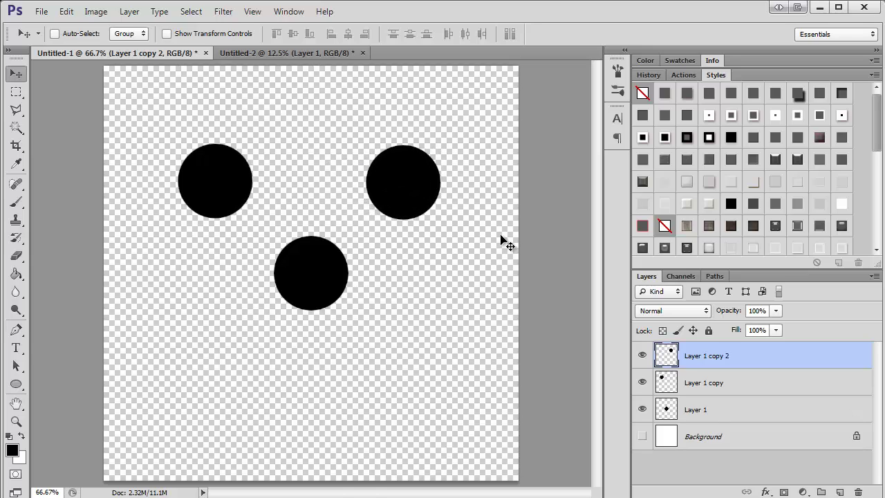
shift+click(754, 392)
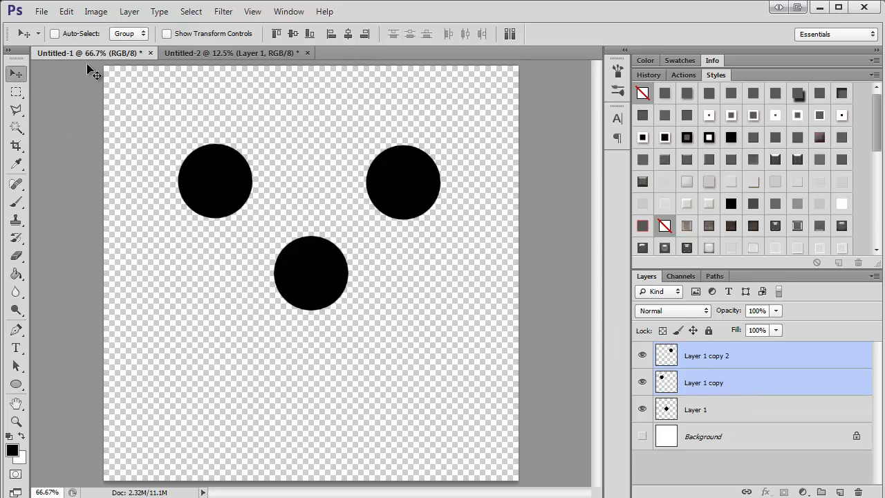
click(292, 35)
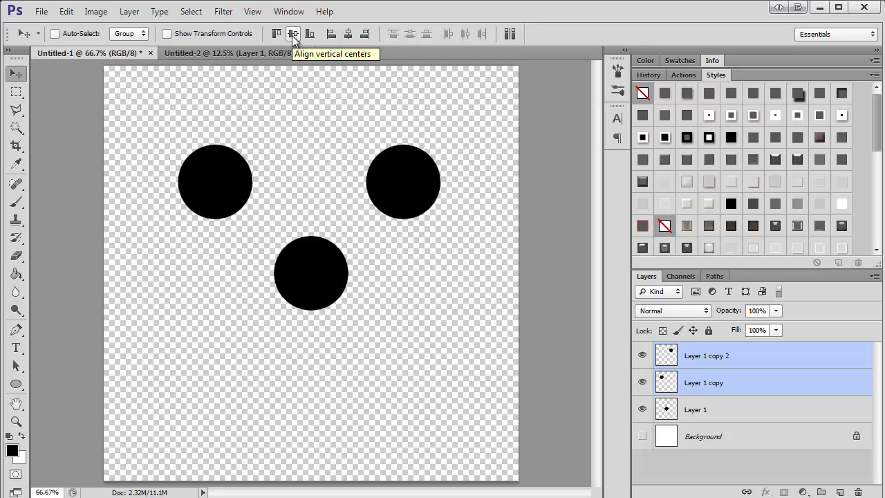
Merge the two top dot layers, duplicate the pair, and move the copy to the bottom corners.
right_click(753, 383)
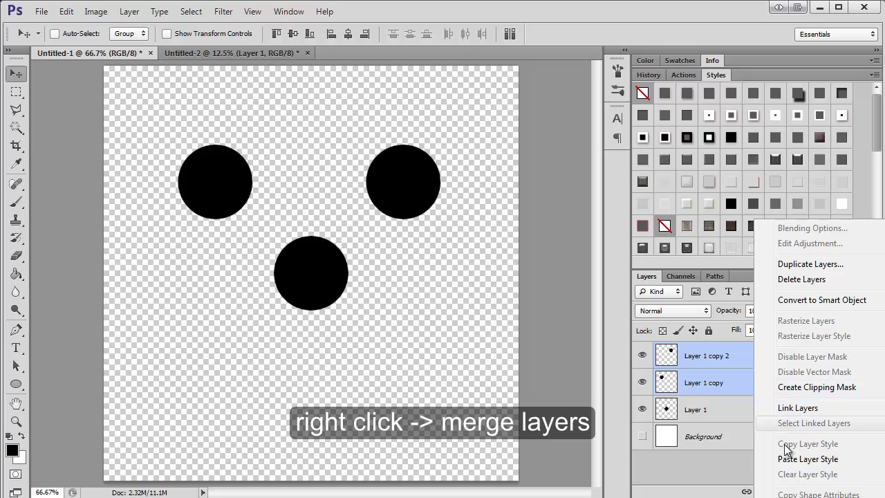
key(ctrl+e)
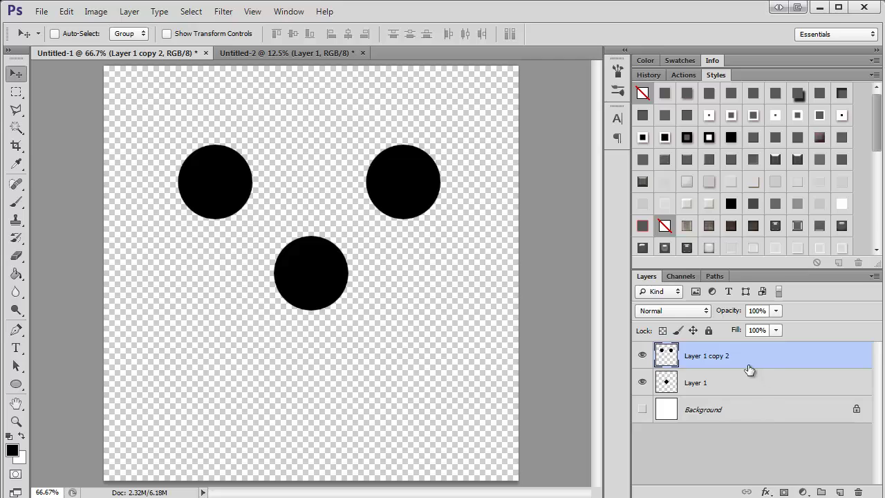
key(ctrl+j)
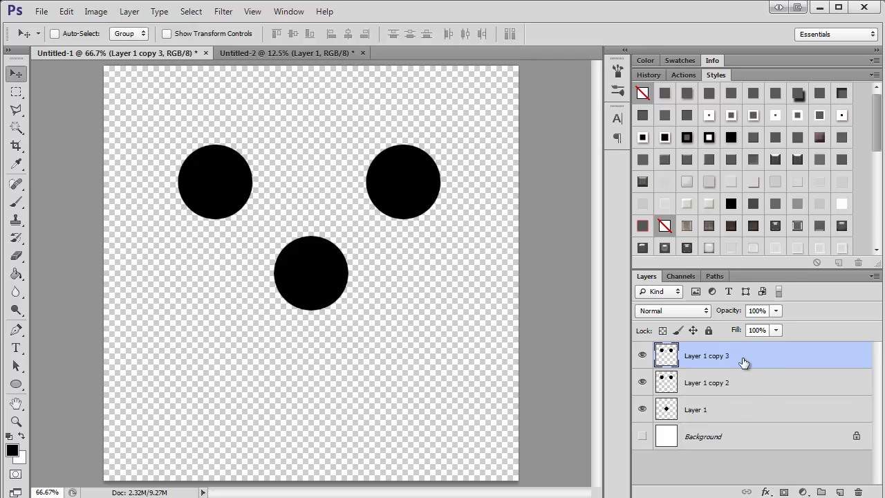
drag(421, 200, 423, 391)
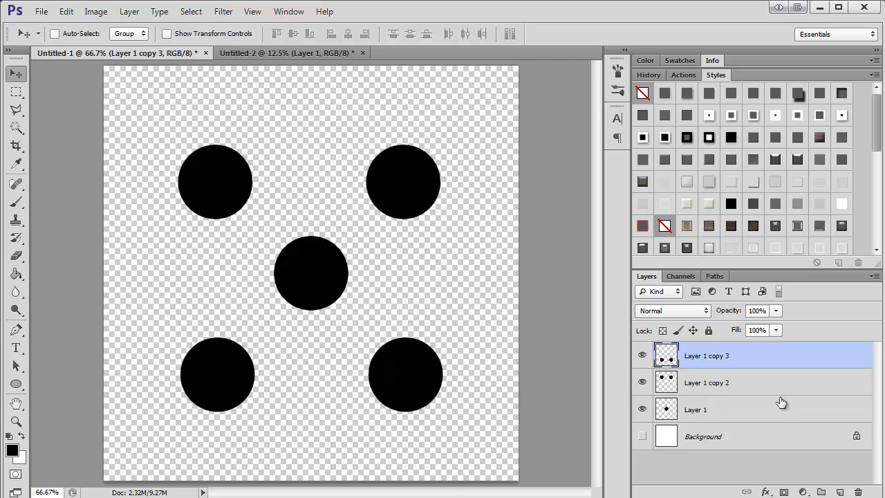
Select all three dot layers and align their horizontal and vertical centers into a dice five.
shift+click(741, 417)
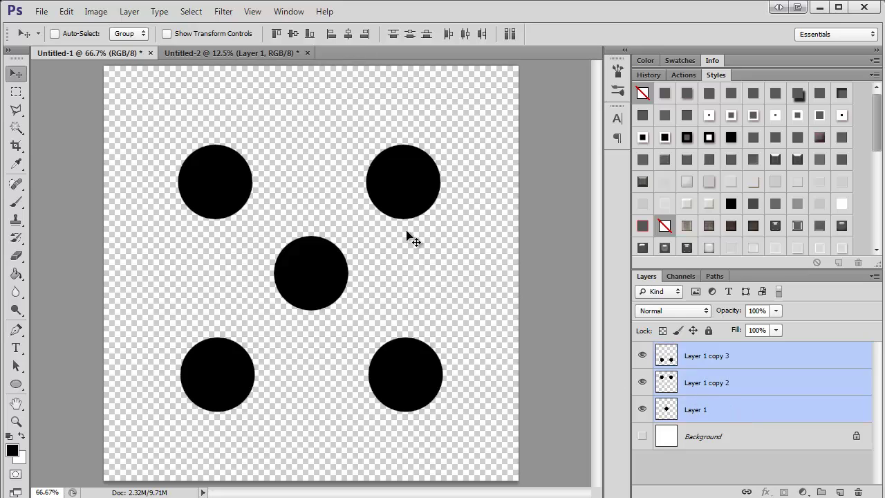
click(346, 36)
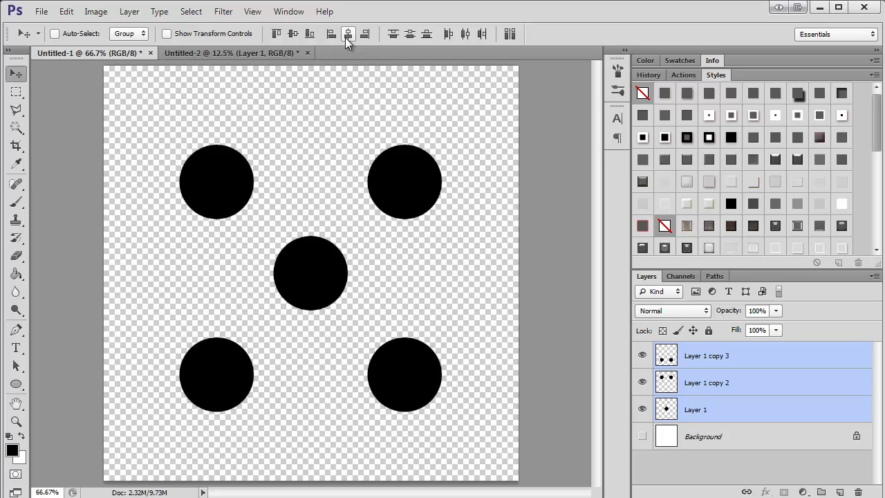
click(405, 38)
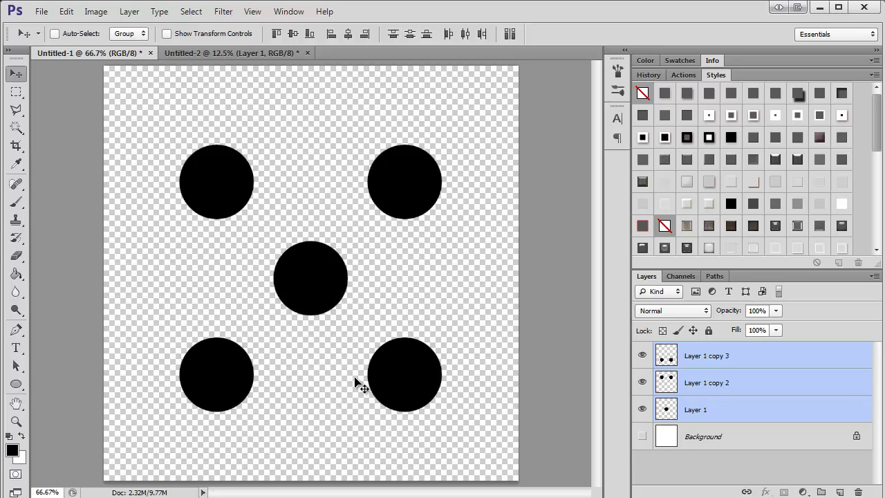
click(96, 13)
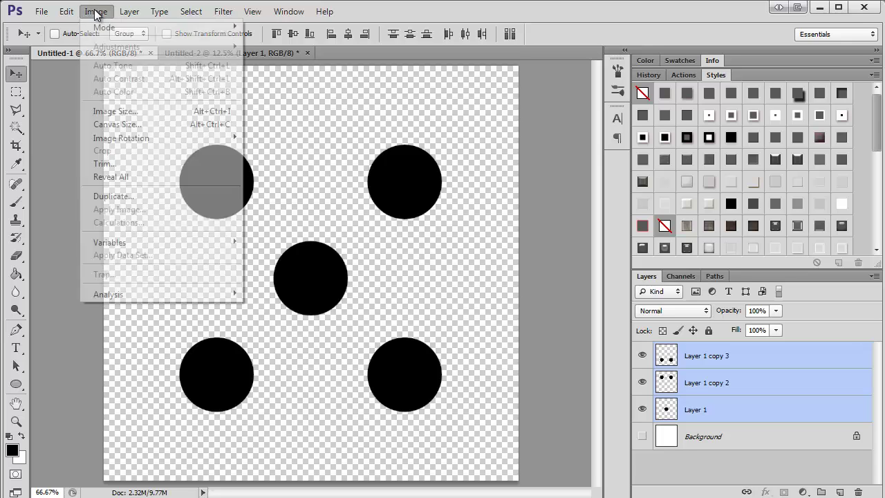
Trim transparent pixels around the five dots, then Magic Wand-select the top-left dot on Layer 1 copy 2.
click(128, 165)
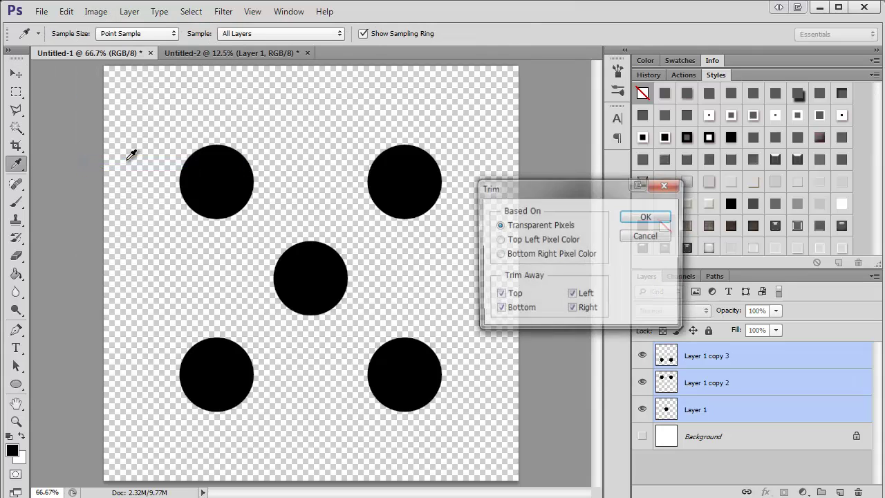
click(652, 217)
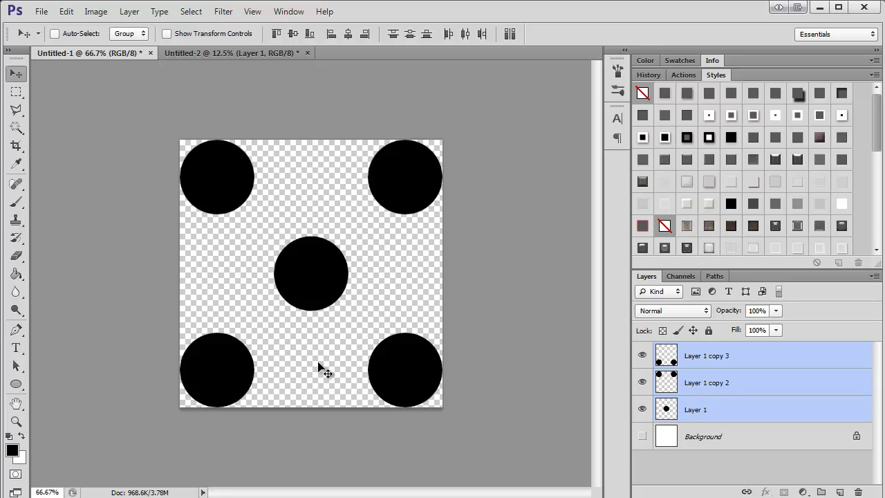
key(w)
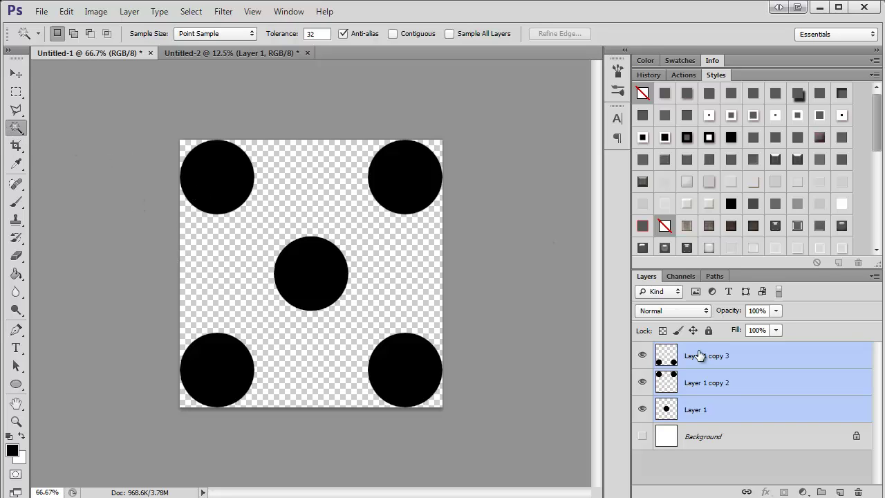
click(762, 384)
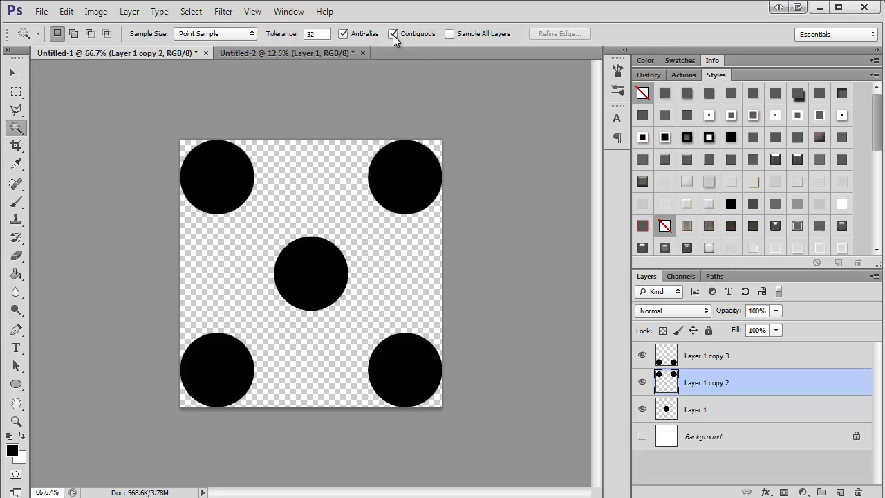
click(217, 180)
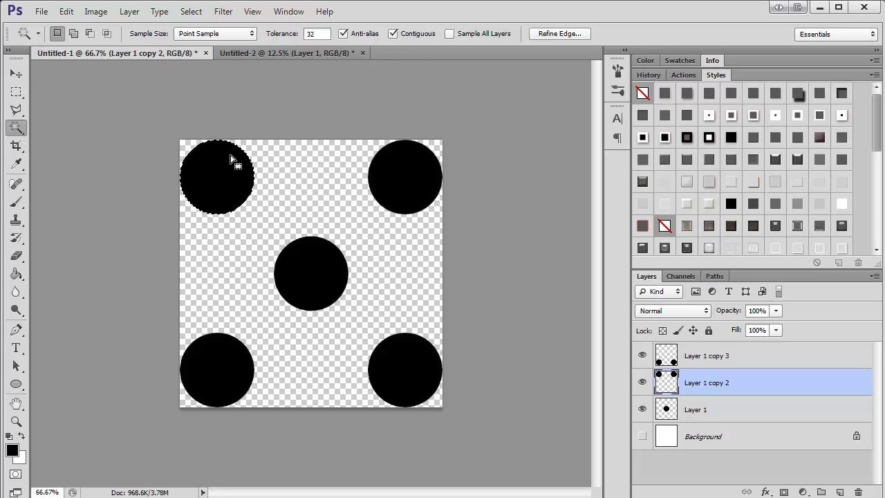
Show the Info panel reading the selected dot at 0.540 × 0.540.
click(712, 60)
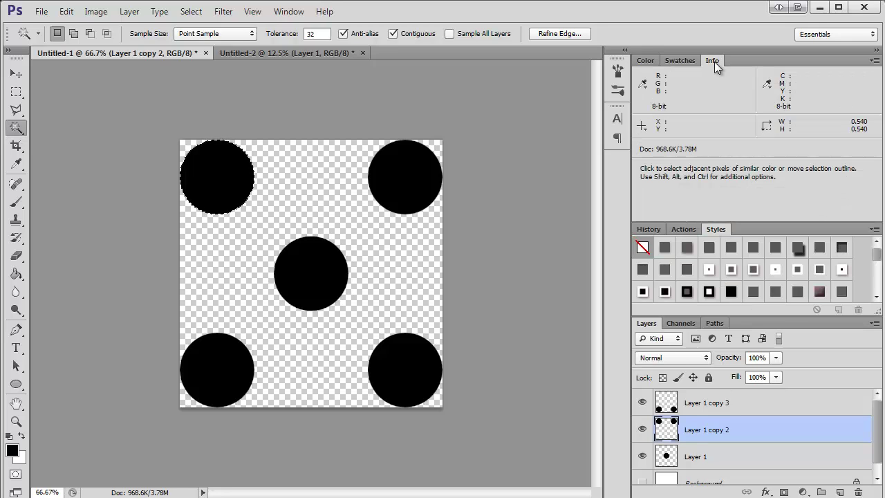
click(288, 12)
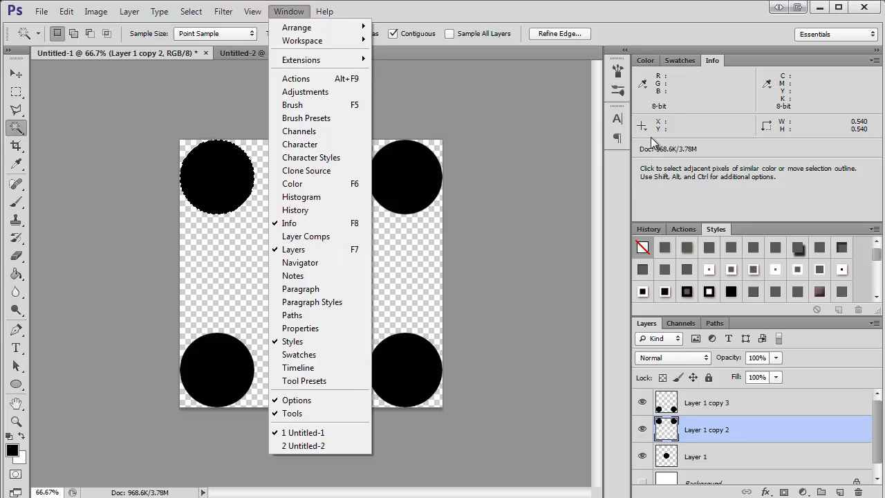
click(707, 60)
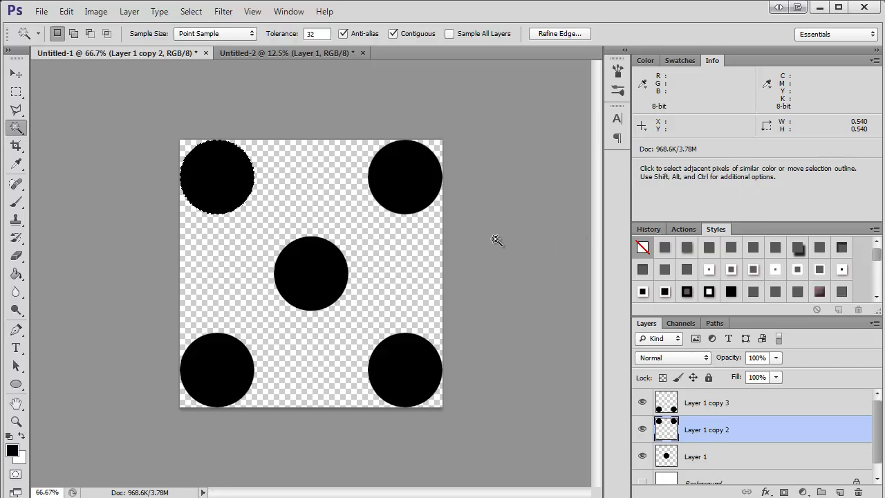
Open Canvas Size and enter width 1.36, calculated as 1.9 minus 0.54.
key(ctrl+alt+c)
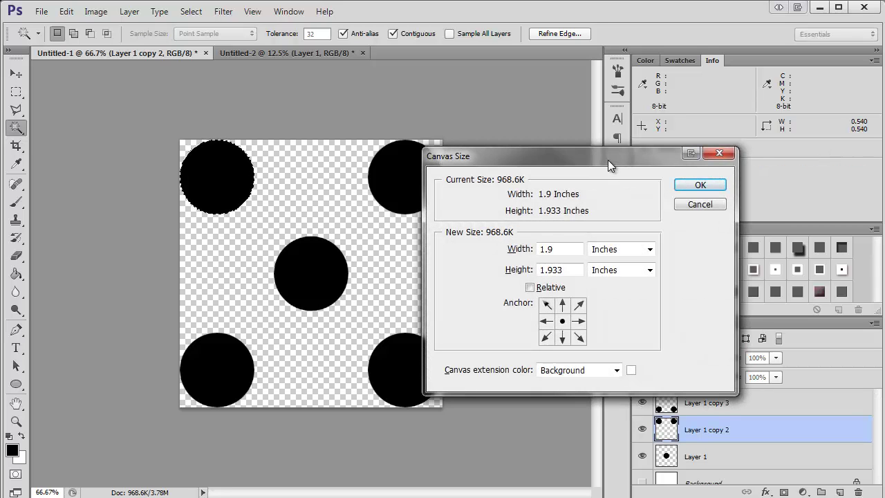
drag(608, 164, 568, 127)
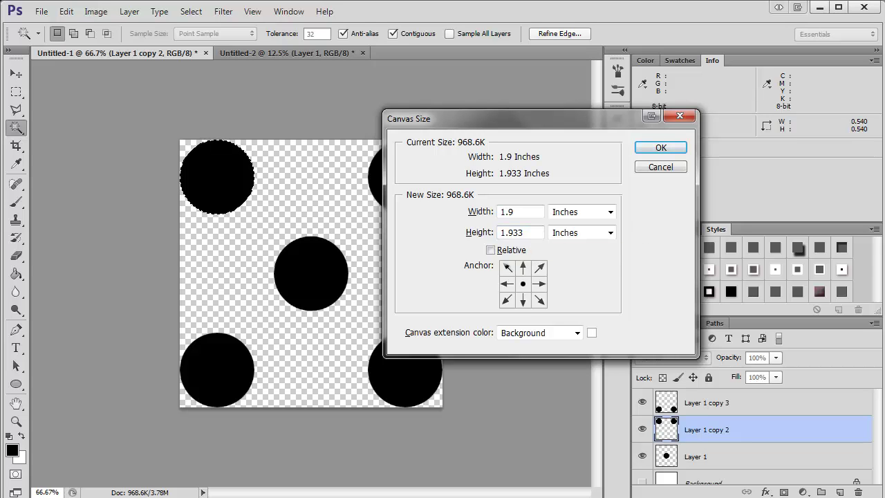
drag(488, 227, 249, 102)
text(1)
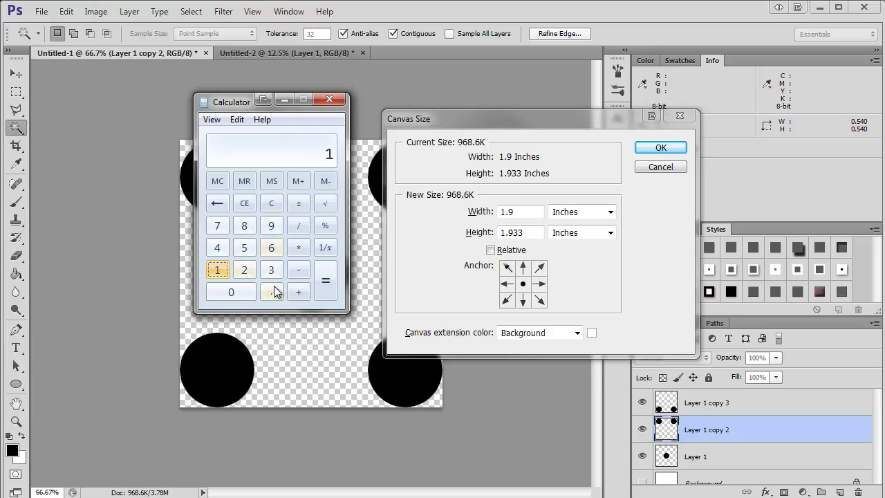
text(.9 )
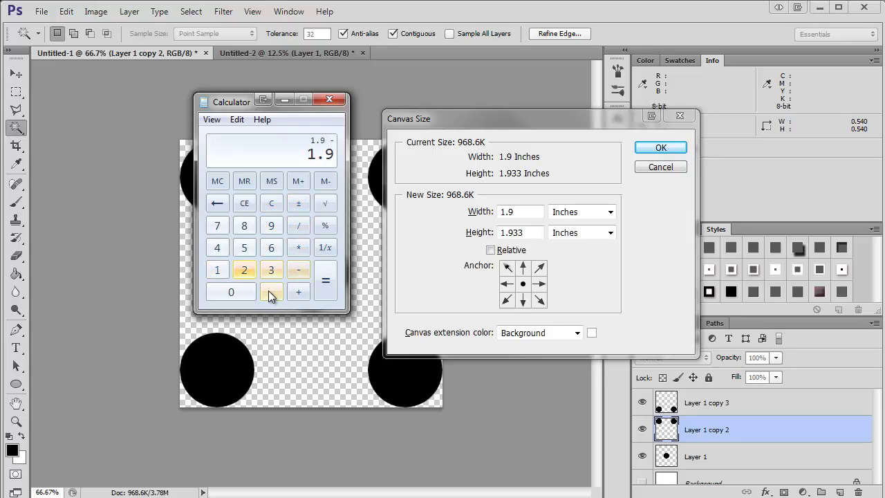
text(- 0.5)
click(223, 254)
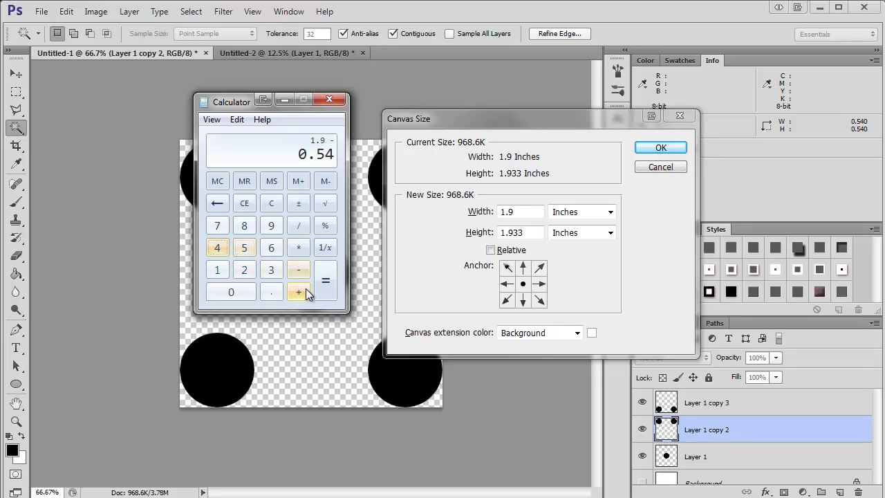
click(326, 280)
click(532, 233)
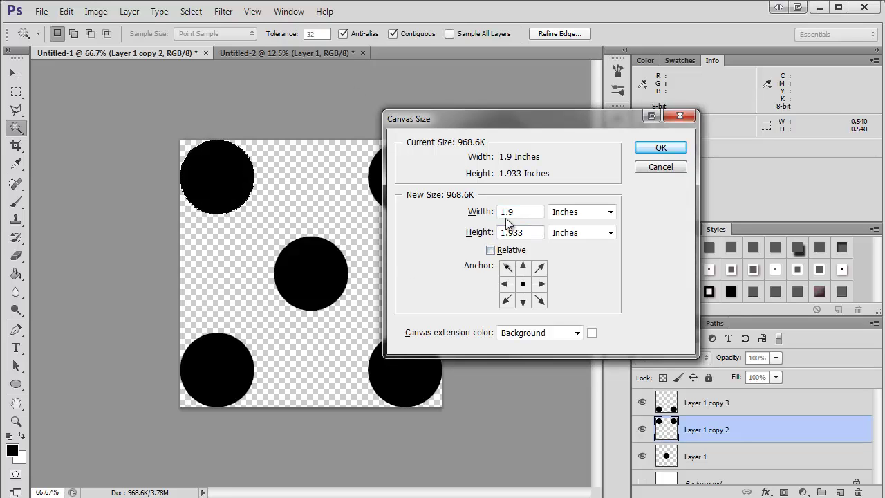
text(1.36)
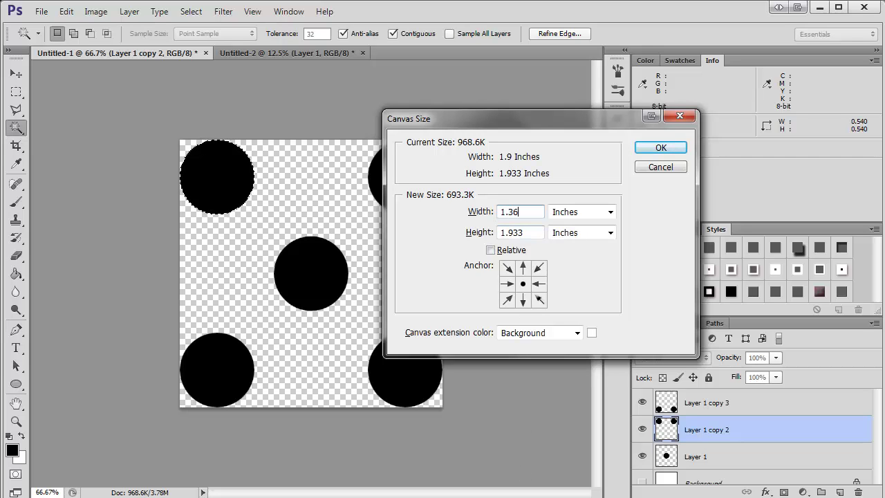
Calculate height 1.933 minus 0.54 = 1.393, enter it as the height, and apply.
key(alt+Tab)
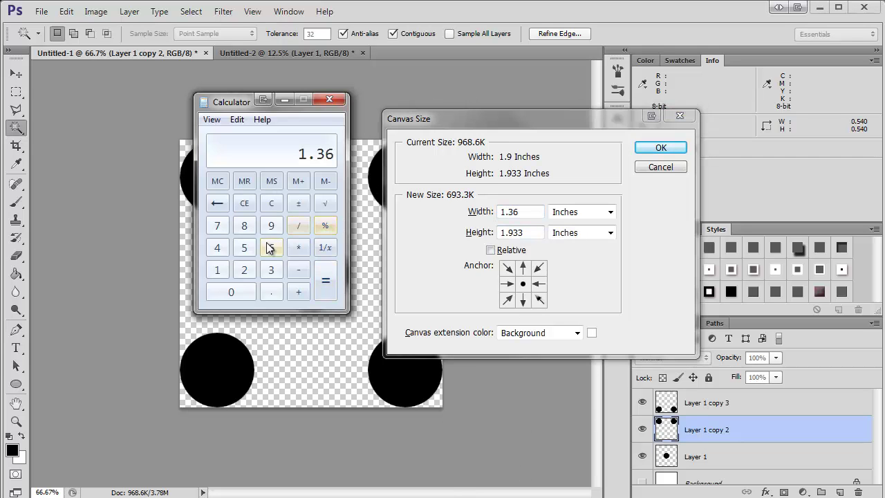
click(217, 270)
click(271, 292)
click(271, 225)
click(271, 270)
click(270, 270)
click(298, 269)
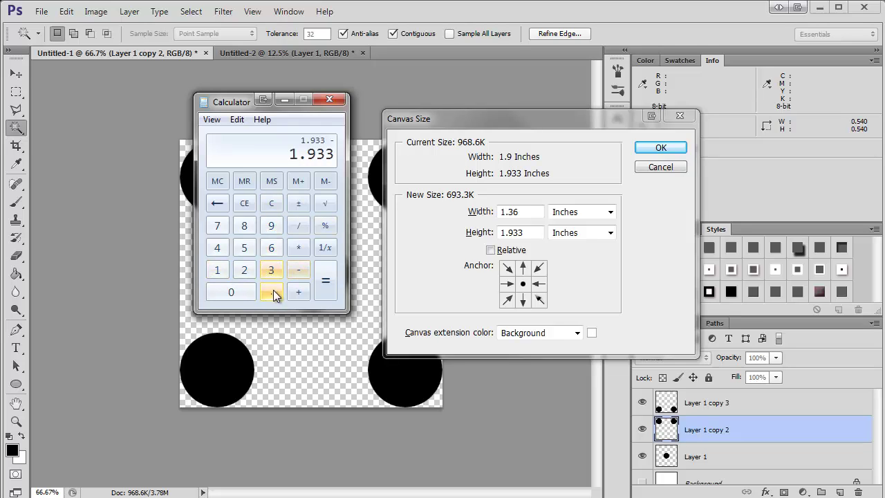
click(271, 291)
click(244, 247)
click(217, 248)
click(325, 280)
click(528, 232)
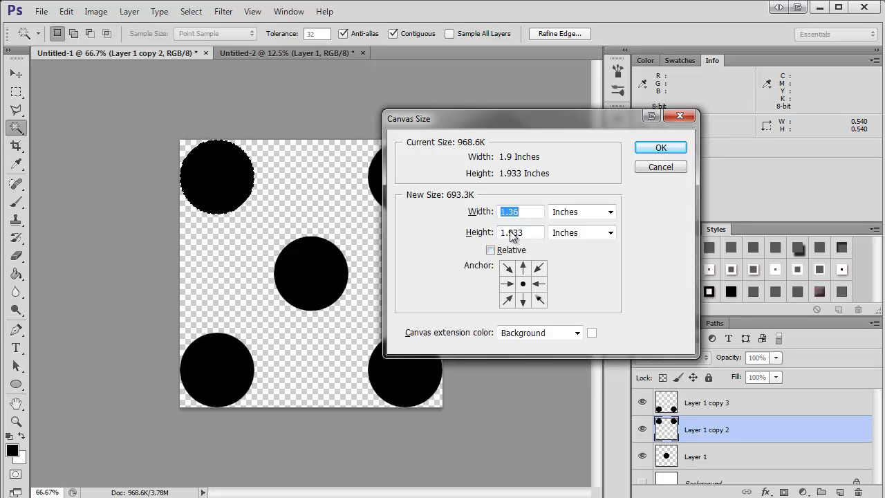
drag(531, 233, 486, 234)
text(1.)
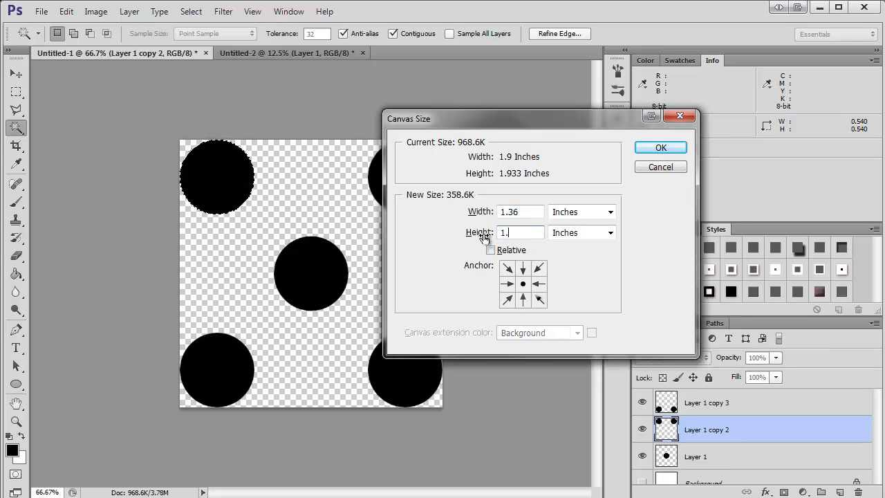
key(BackSpace)
key(Return)
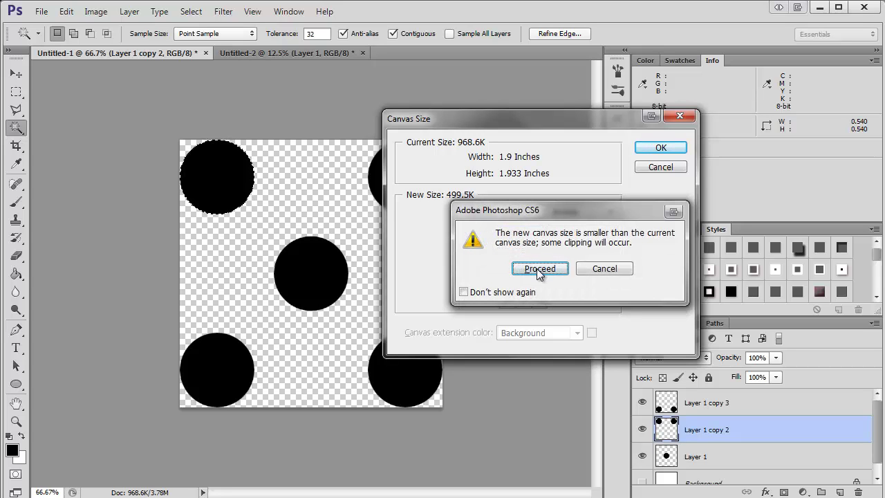
Accept the tile clipping and define the cropped dot tile as a new pattern.
click(539, 269)
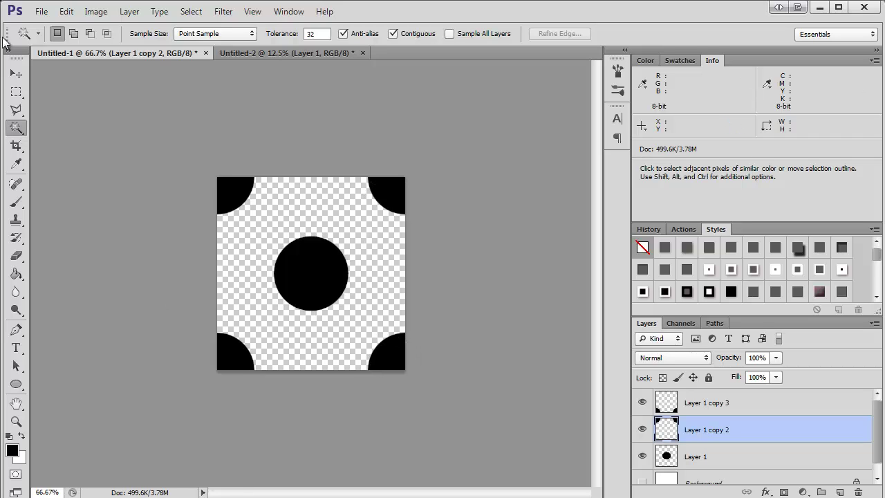
click(66, 11)
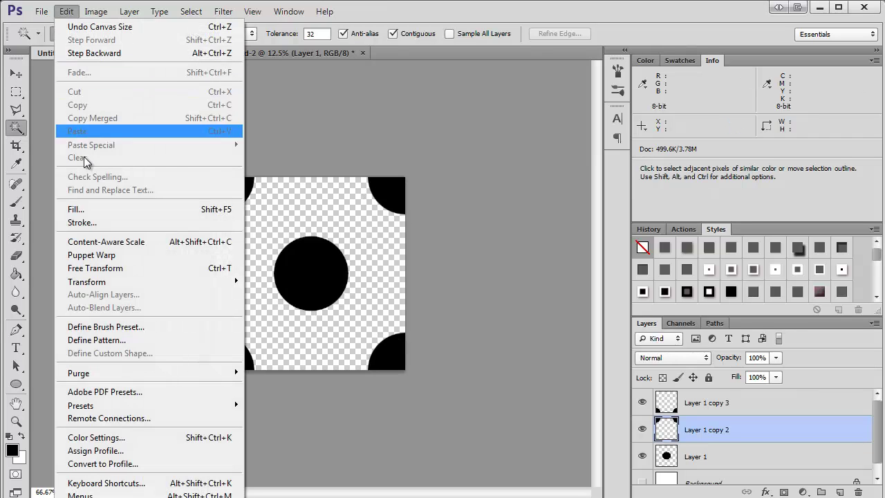
click(107, 340)
key(Return)
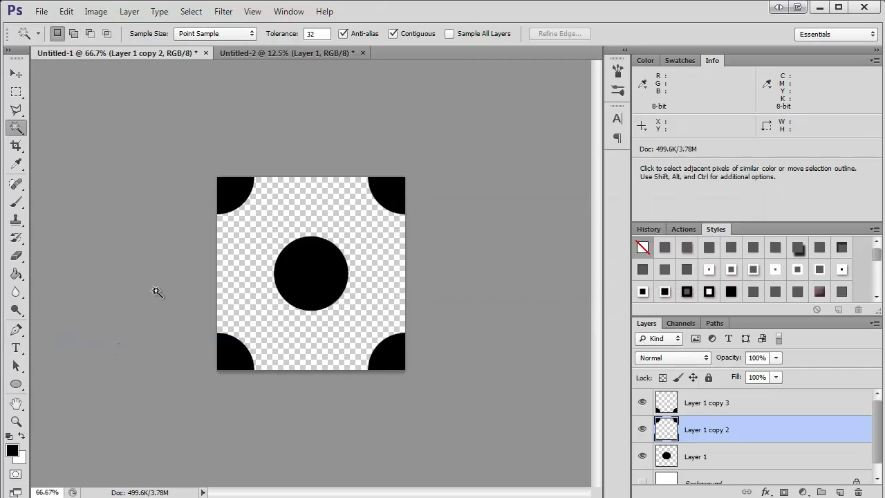
On Untitled-2, add Layer 2 and Paint Bucket-fill it with the new dot pattern.
click(319, 51)
key(ctrl+shift+n)
key(Return)
key(g)
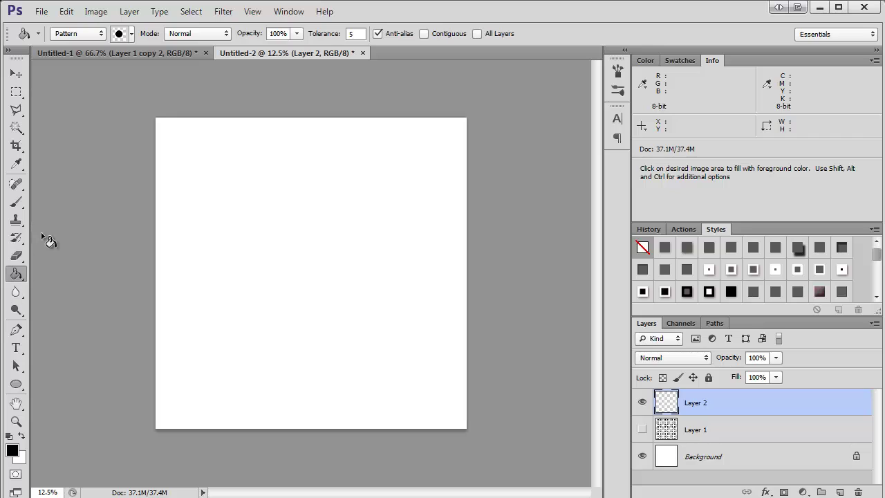
click(132, 34)
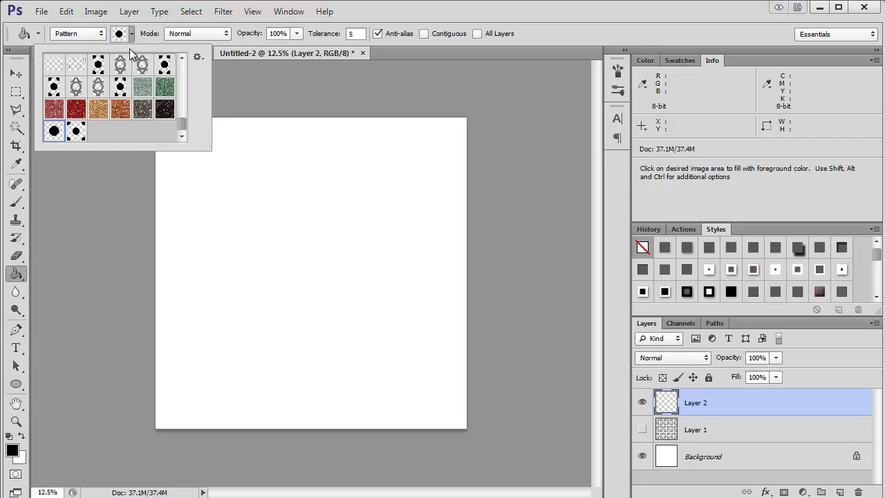
click(78, 132)
click(281, 243)
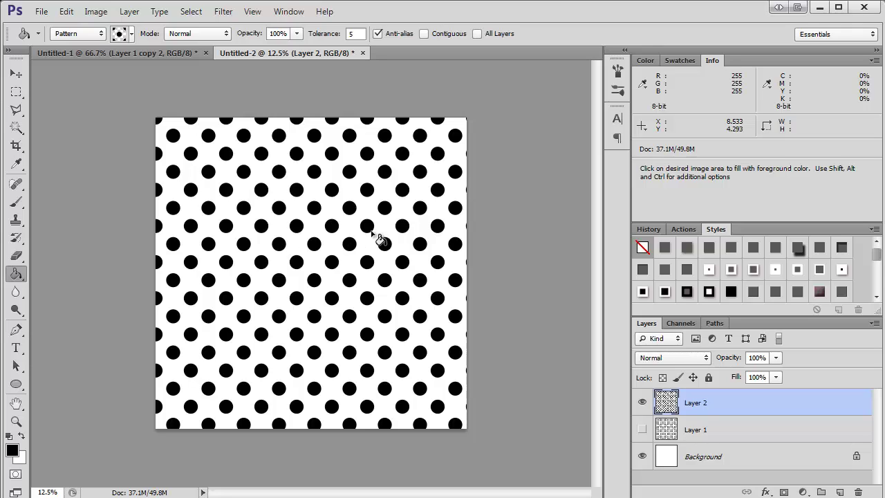
Resize the Untitled-1 dot tile to 1 × 1 inch with proportions unconstrained.
click(173, 54)
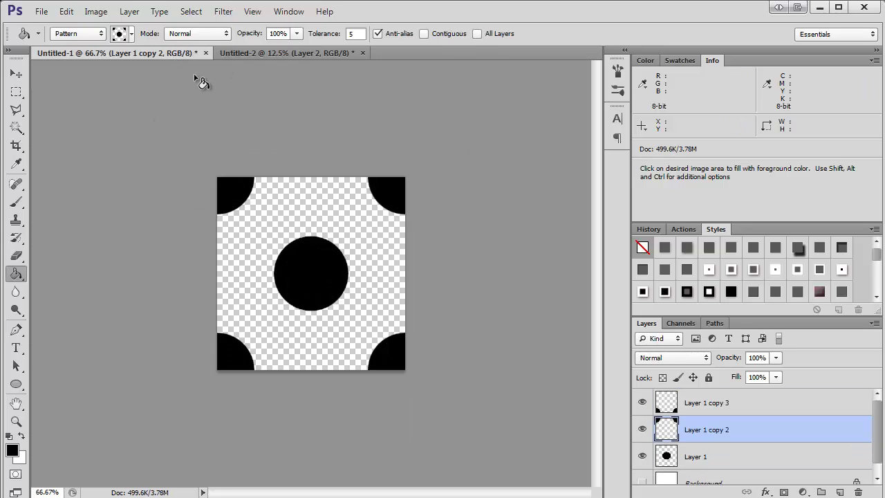
key(ctrl+alt+i)
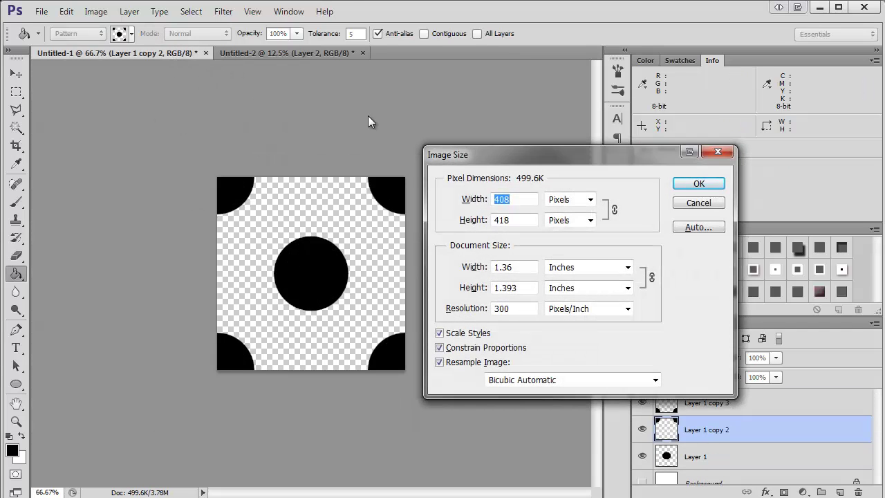
click(684, 203)
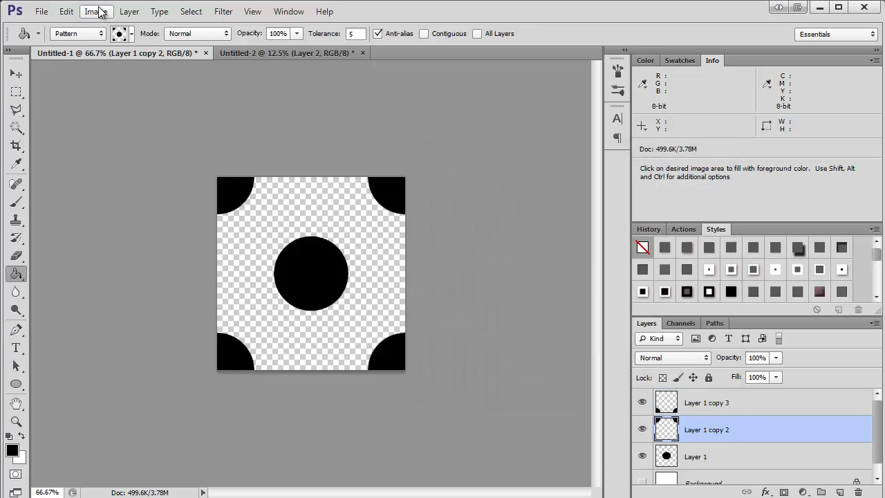
click(100, 12)
click(110, 113)
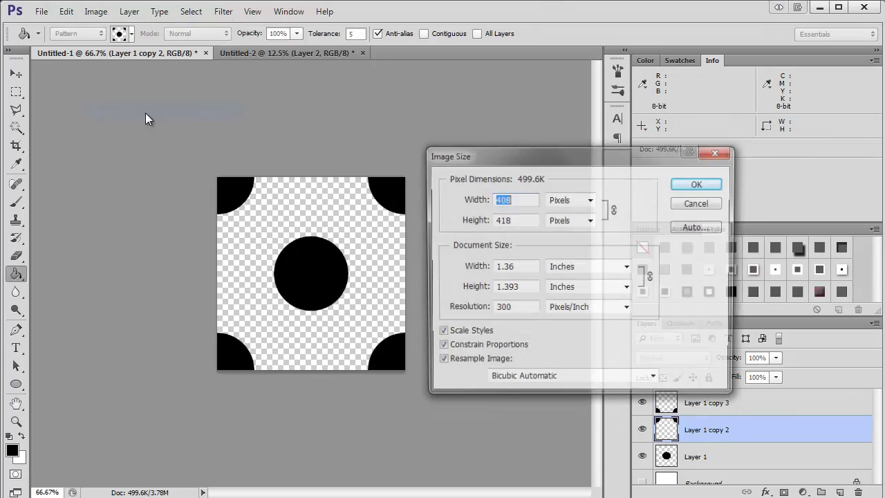
drag(519, 266, 495, 269)
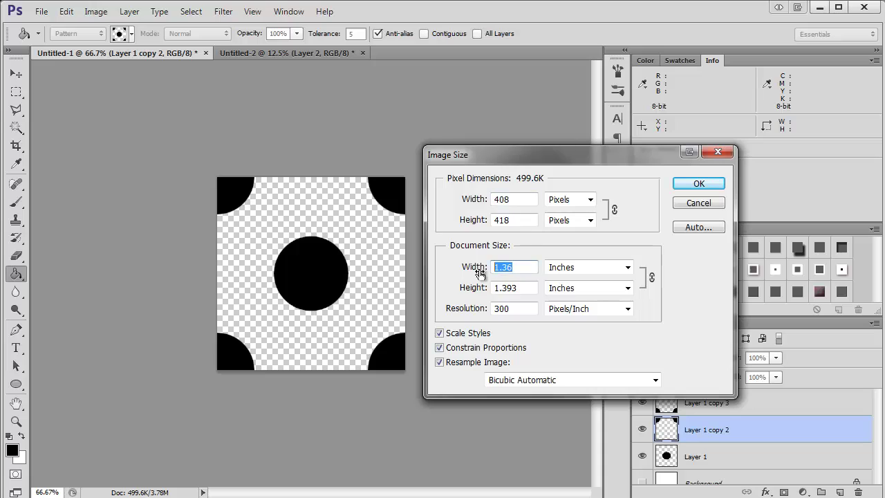
text(1)
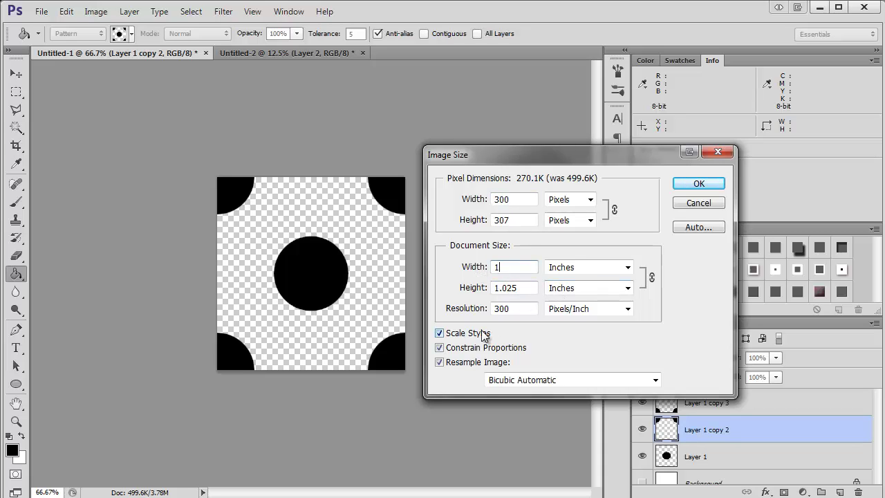
click(486, 347)
drag(521, 288, 477, 291)
text(1)
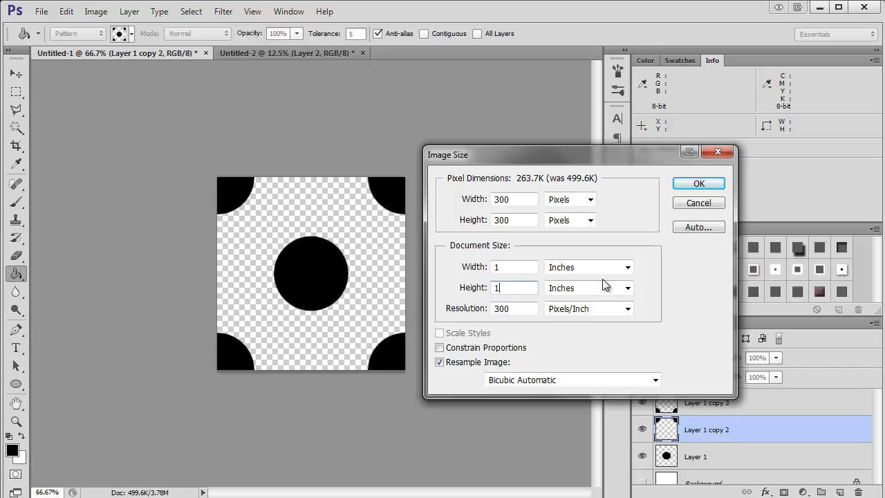
click(699, 183)
Define the resized tile as Pattern 6 and return to Untitled-2.
click(67, 12)
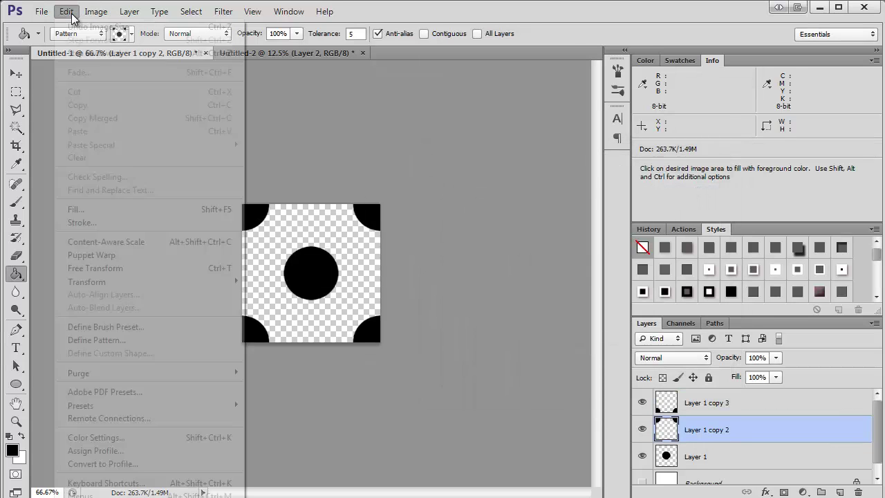
click(115, 340)
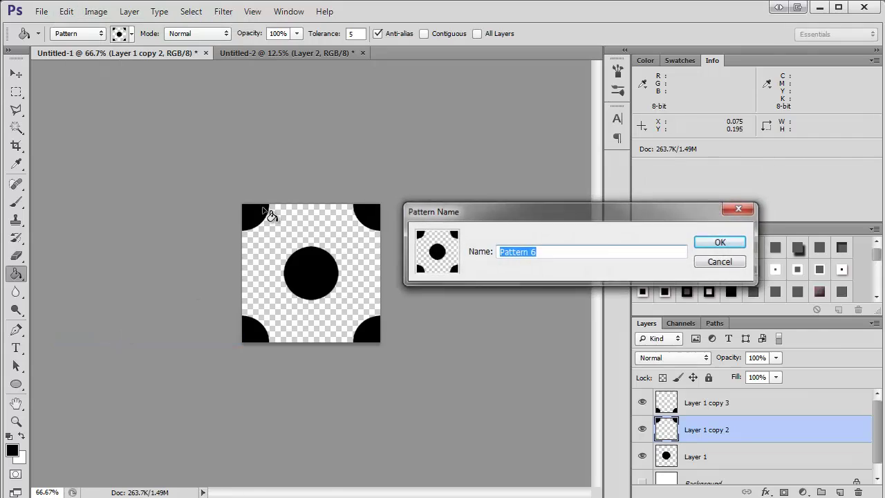
key(Return)
click(309, 52)
Add Layer 3 and hide the earlier dot layers, including Layer 2.
key(ctrl+shift+n)
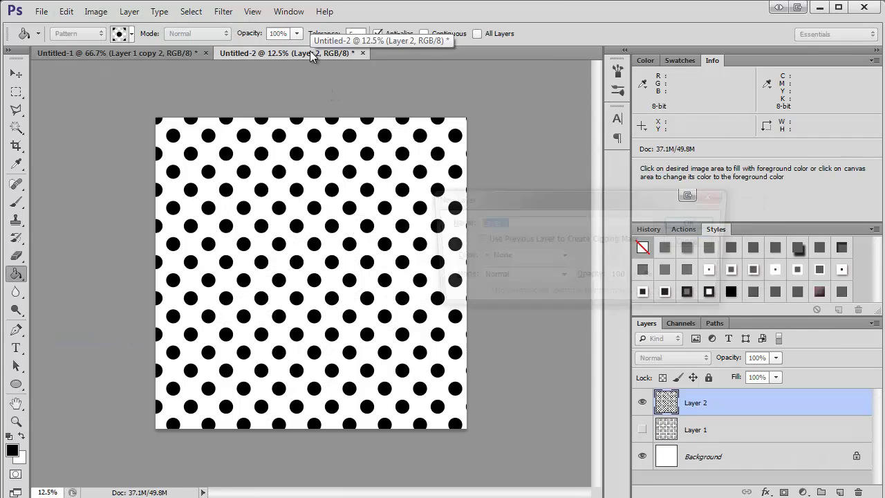
key(Return)
click(642, 457)
click(642, 429)
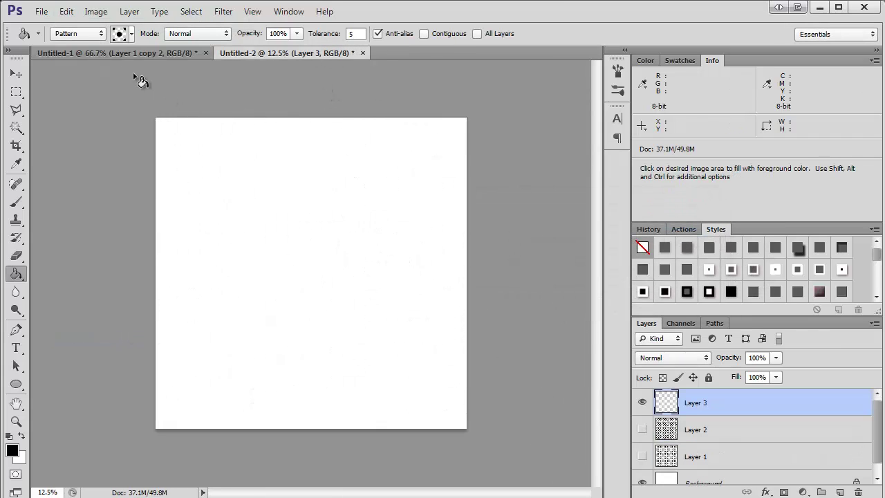
Paint Bucket-fill Layer 3 with the smaller Pattern 6 polka dots.
click(86, 33)
click(135, 38)
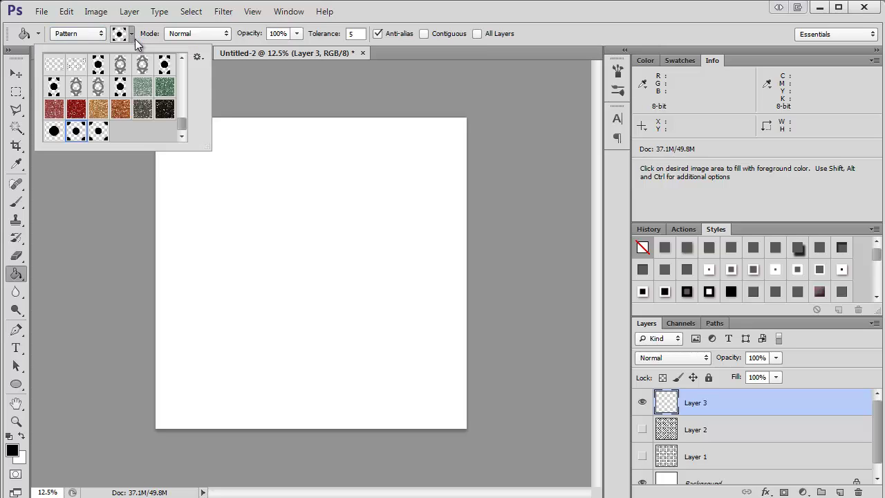
double_click(109, 137)
click(282, 238)
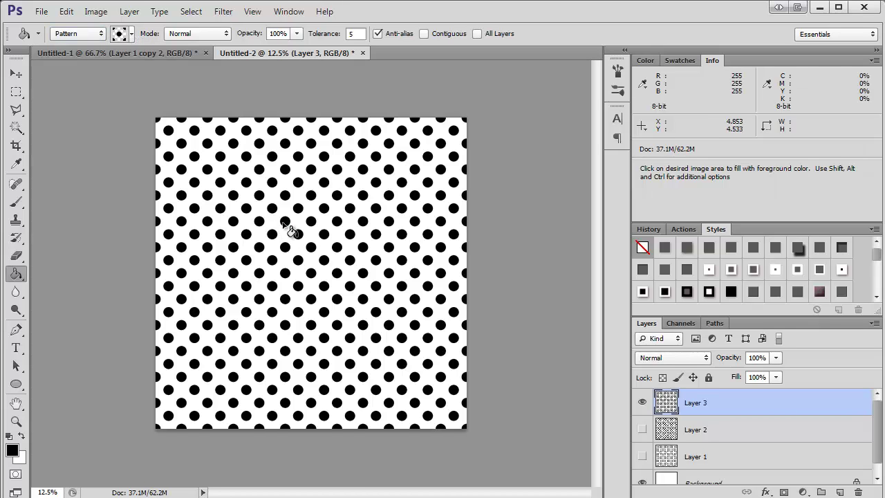